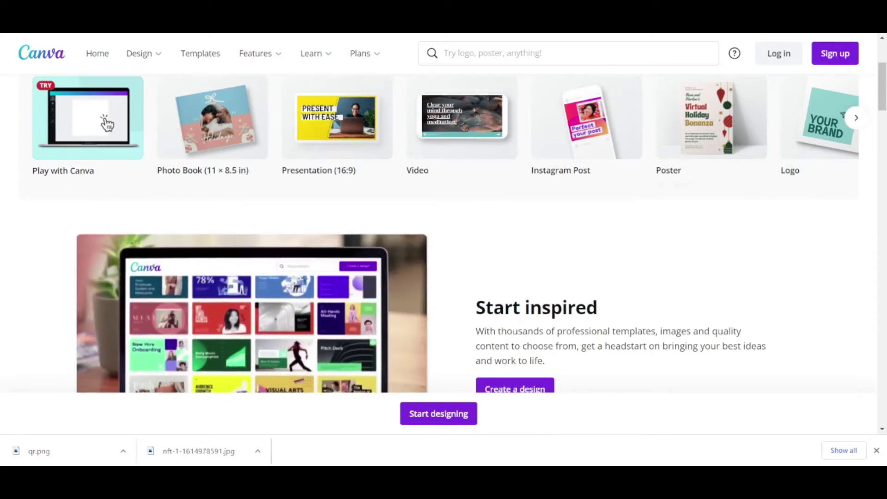
- Sign up for Canva with Google, picking the Google account in the popup
click(846, 55)
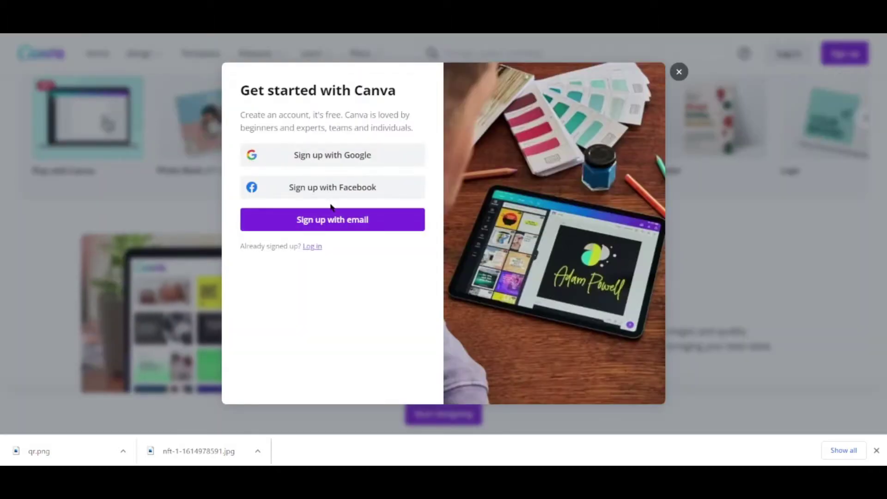
click(337, 161)
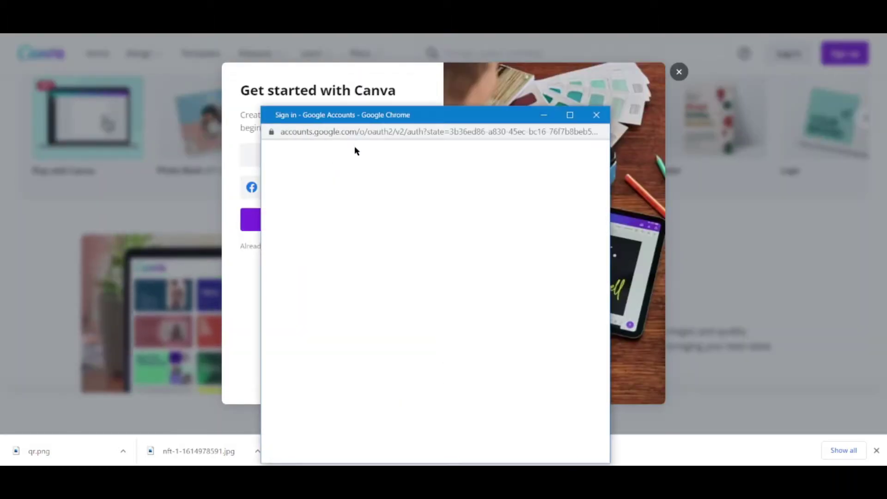
click(410, 296)
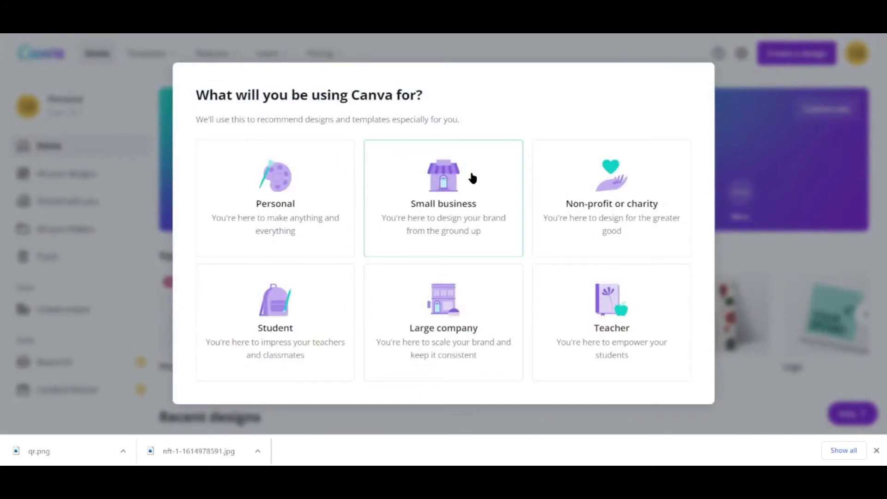
- Answer personal use and skip the Pro and newsletter offers, then step back to the usage question
click(293, 183)
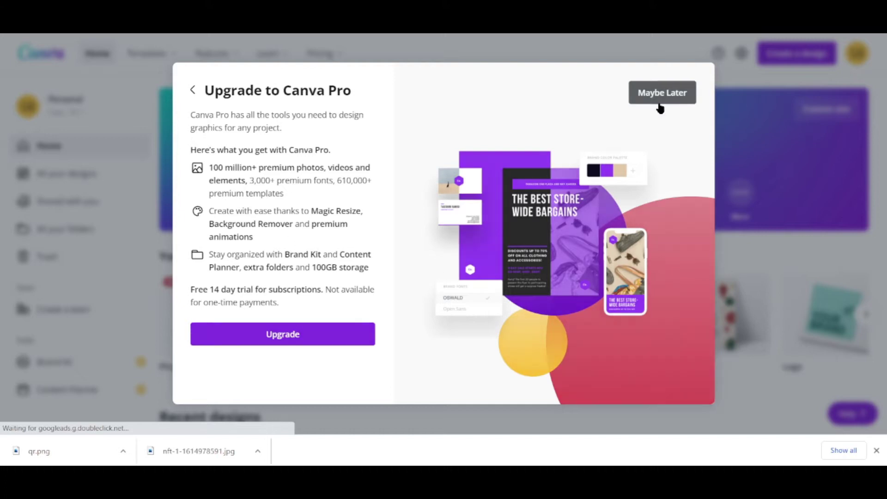
click(661, 97)
click(660, 103)
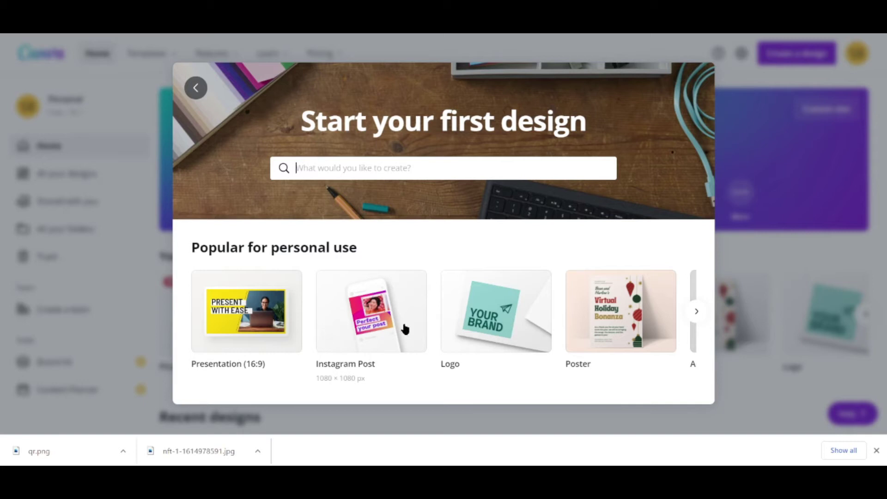
click(194, 87)
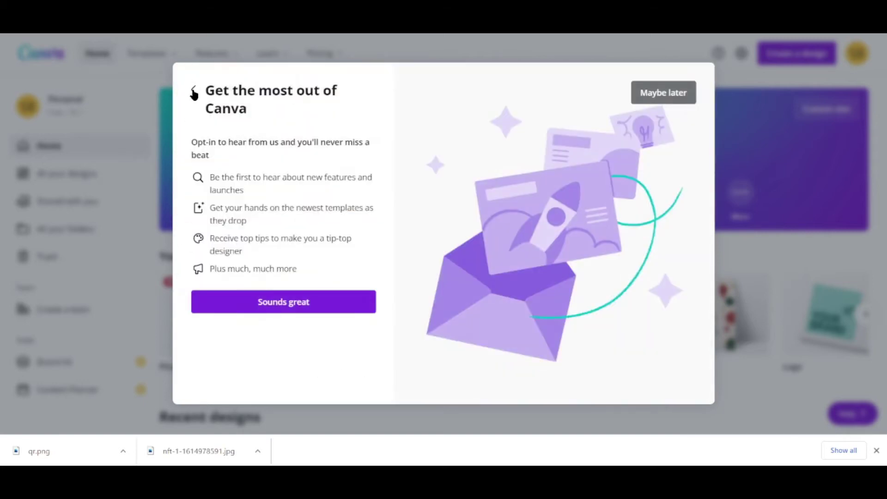
click(194, 92)
click(194, 93)
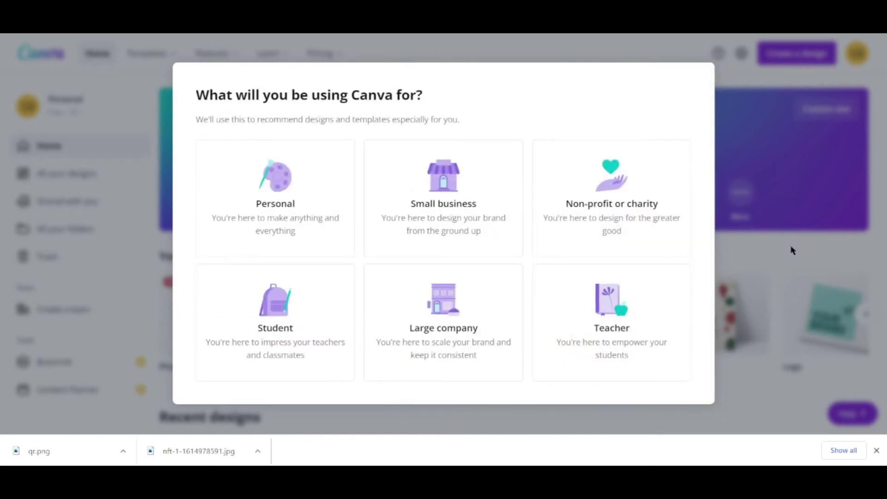
- Choose personal use again and decline the Pro upgrade and newsletter opt-in
click(877, 451)
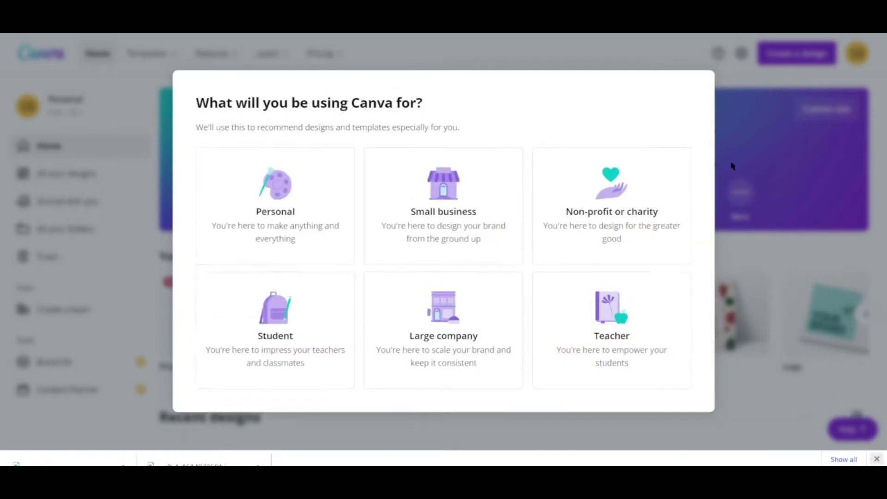
click(305, 178)
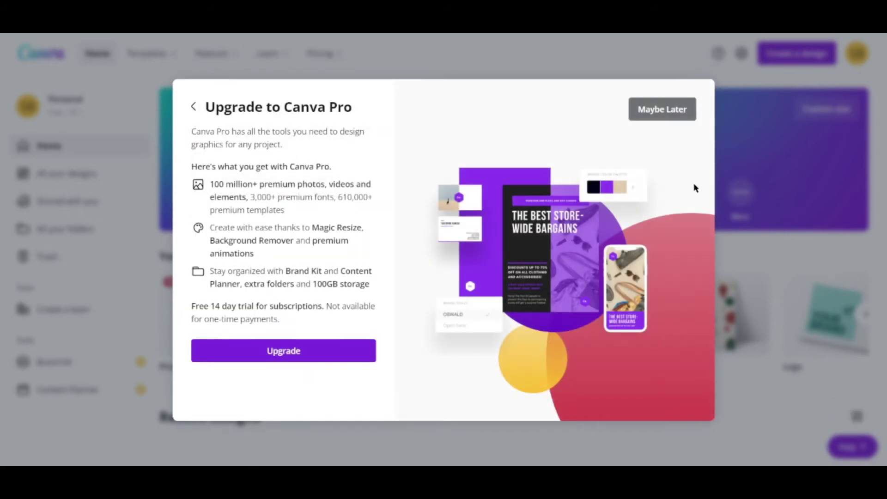
click(664, 116)
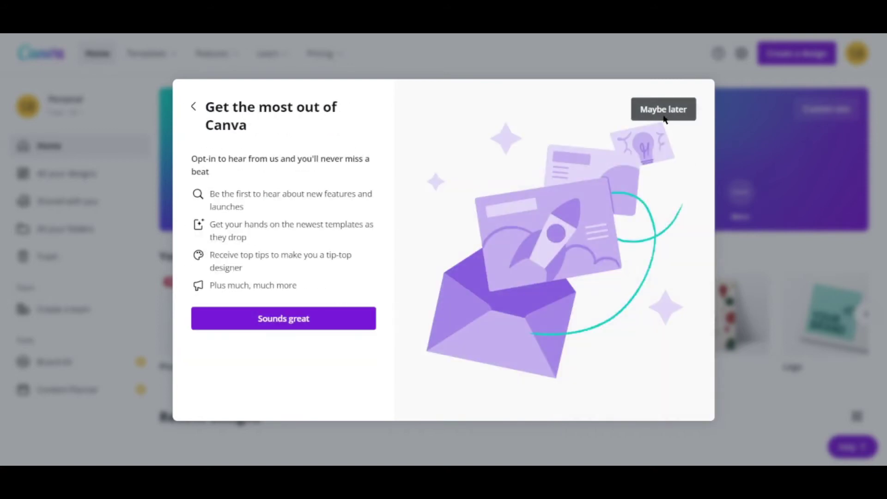
click(665, 115)
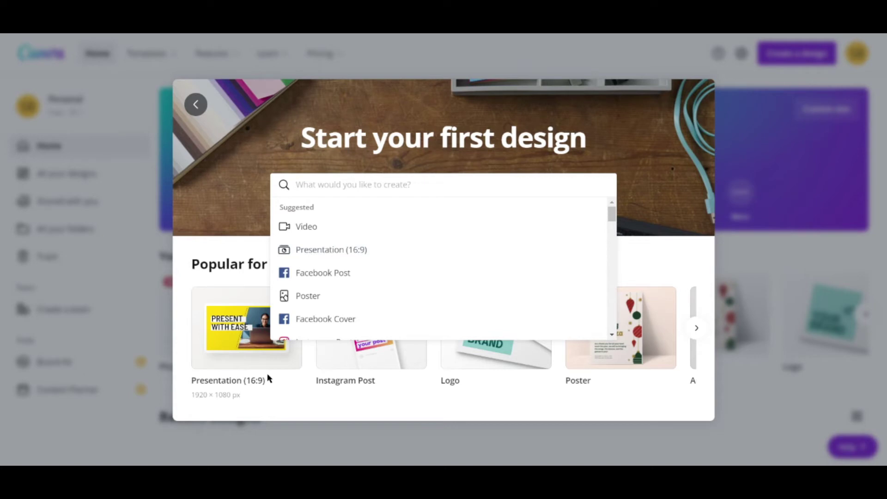
- Browse the design-type carousel to see the remaining design types
click(663, 213)
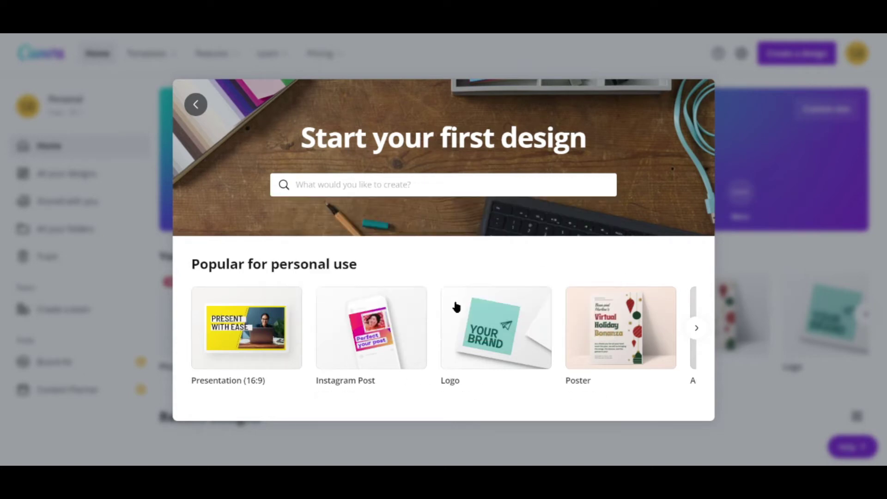
click(696, 329)
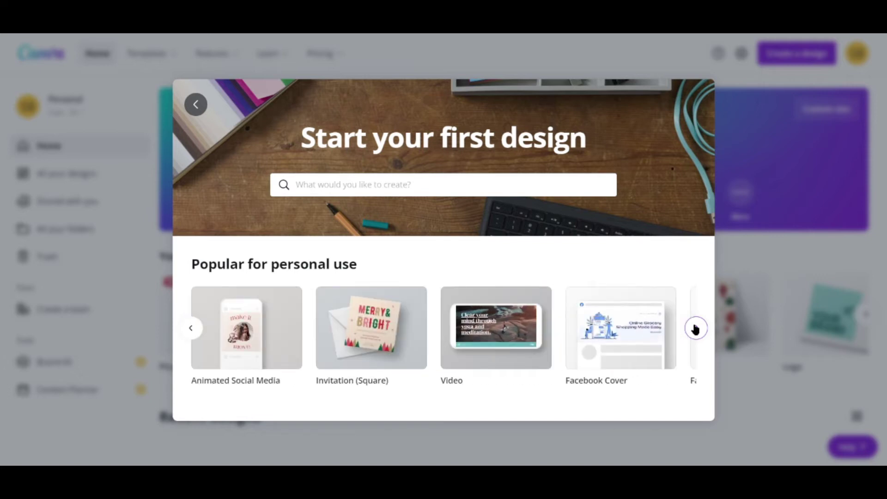
click(696, 329)
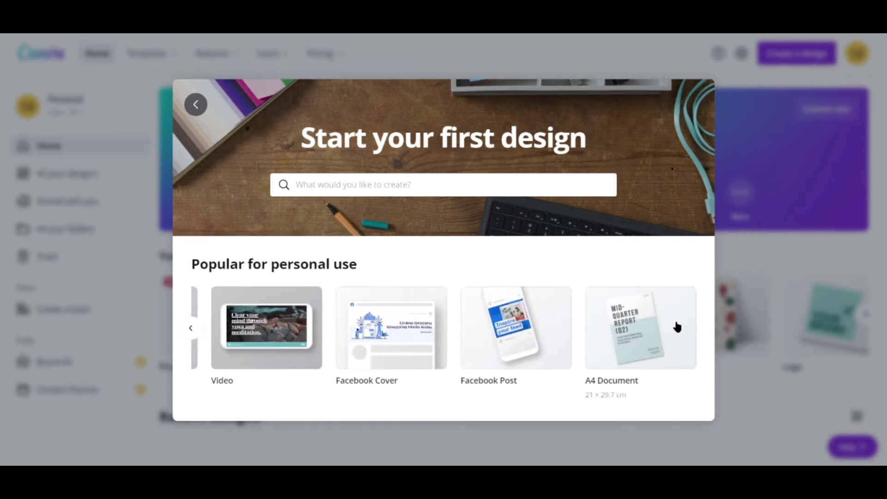
- Open a blank Poster and begin a custom resize of its size
click(192, 329)
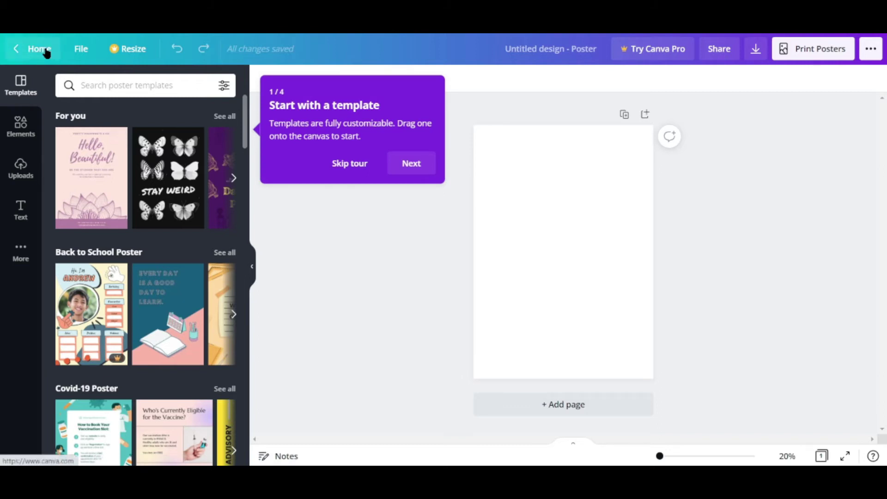
click(135, 51)
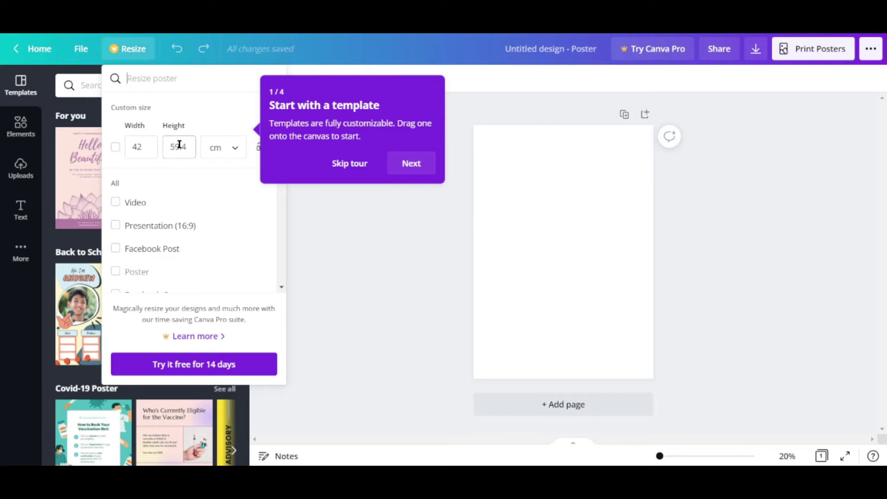
key(BackSpace)
key(BackSpace)
key(BackSpace)
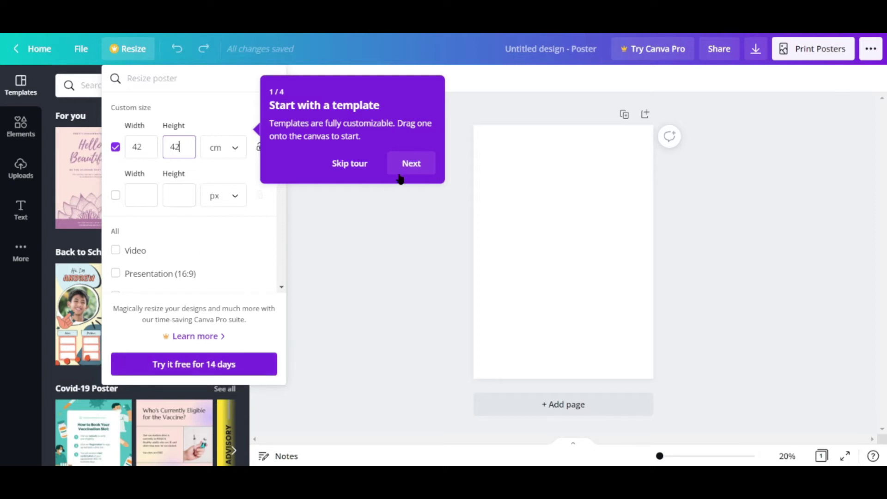
click(332, 226)
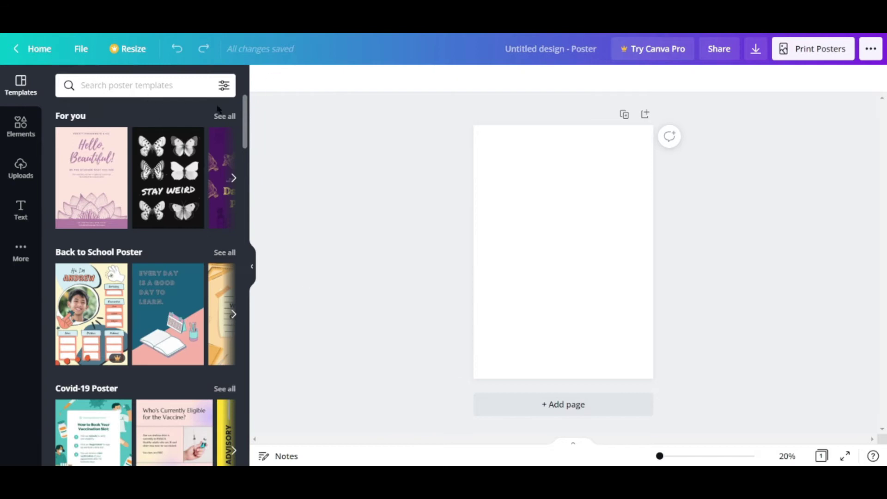
- Set a 42 × 42 cm custom size and start the free Pro trial
click(130, 49)
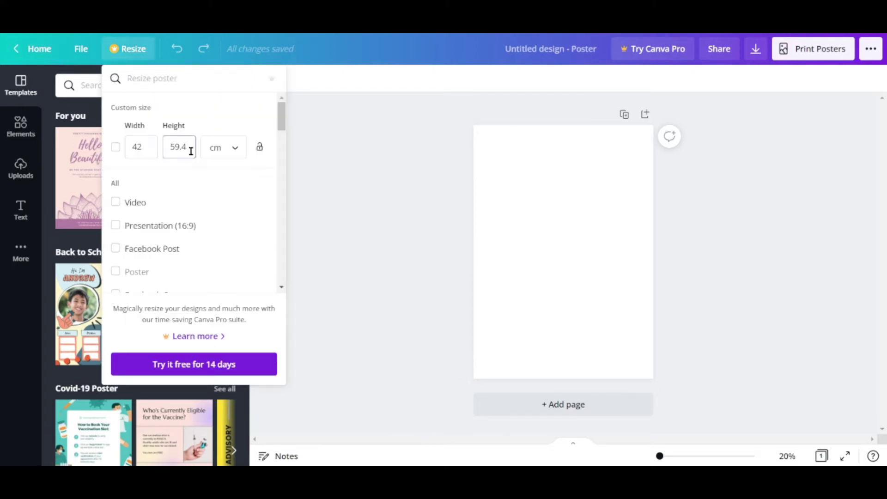
key(BackSpace)
key(BackSpace)
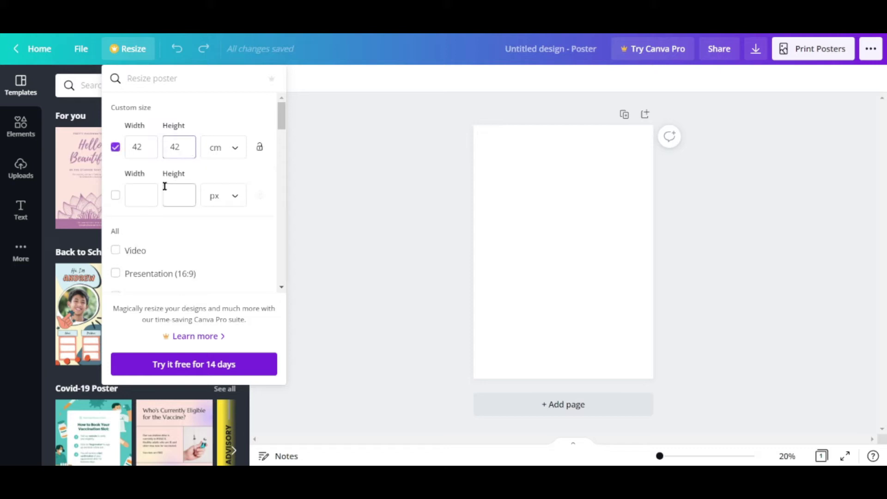
click(199, 370)
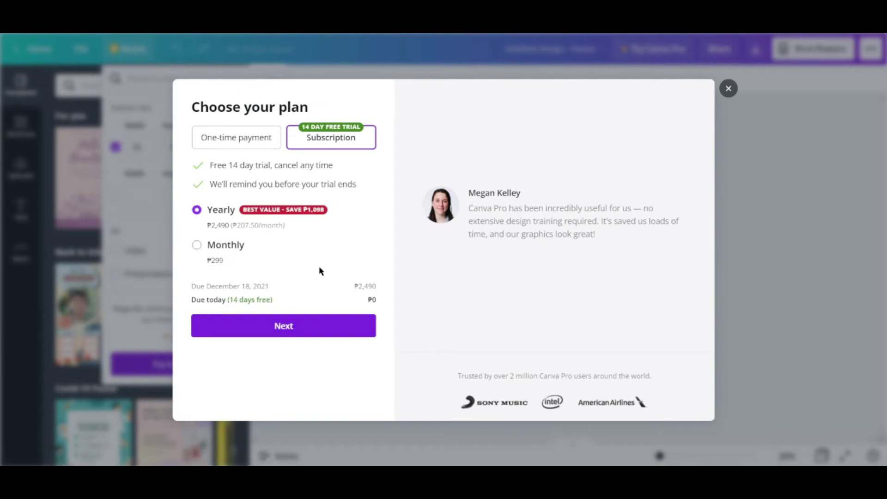
- Close the Pro offers and start a new blank Instagram Post design
click(729, 88)
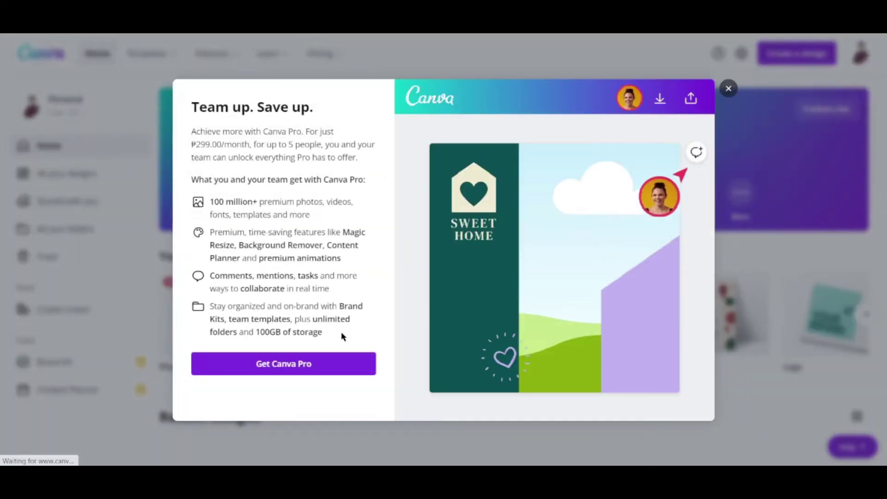
click(728, 88)
click(782, 55)
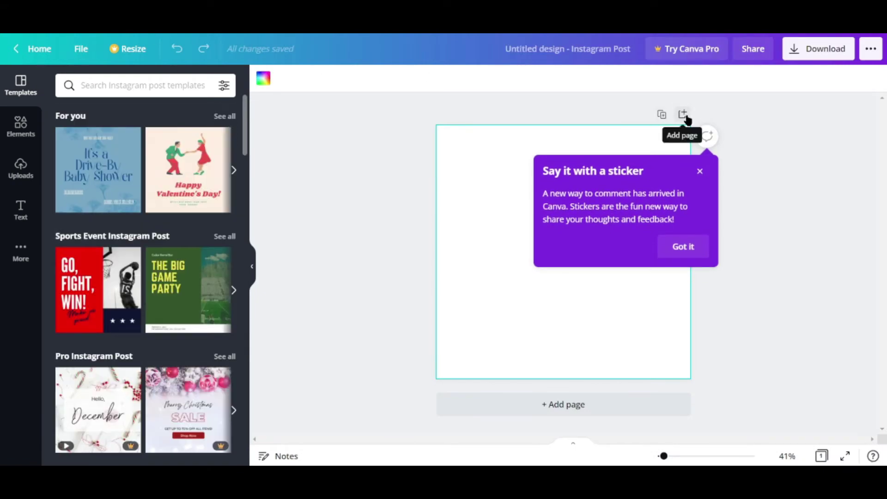
- Look through the Elements library, then show the Upload media panel
click(9, 134)
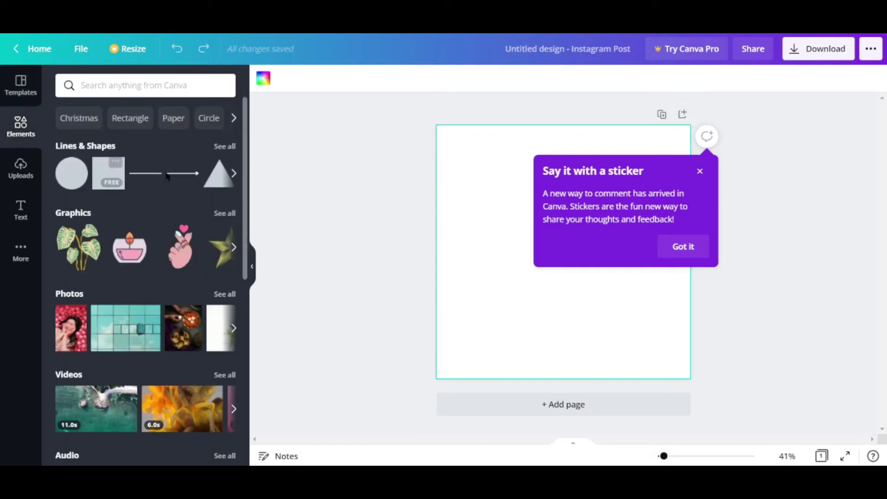
scroll(171, 179, down, 3)
scroll(172, 181, up, 3)
click(683, 248)
right_click(547, 250)
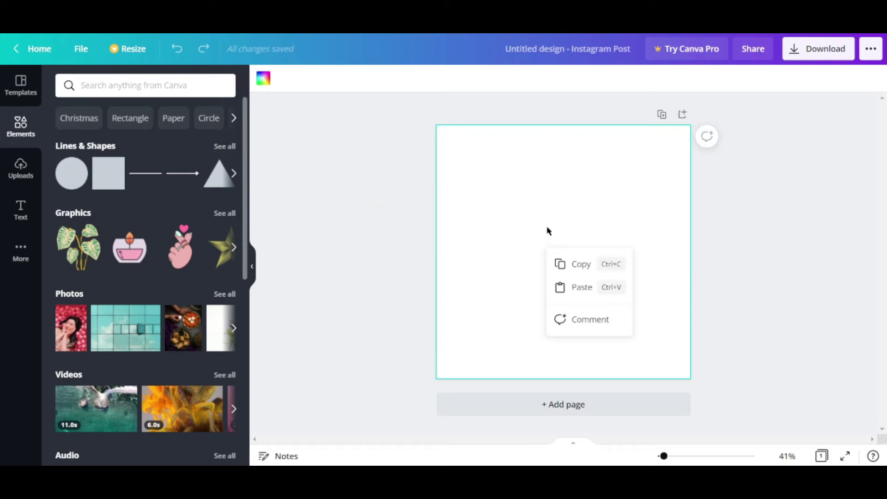
click(336, 215)
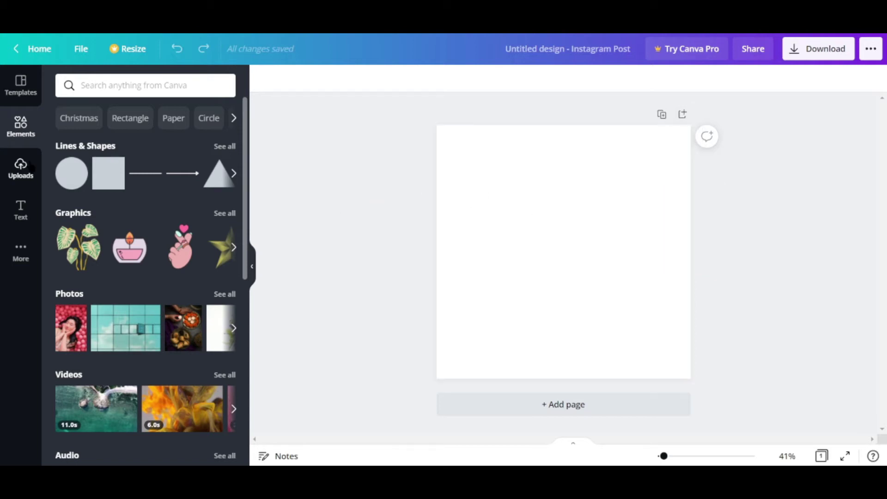
click(23, 168)
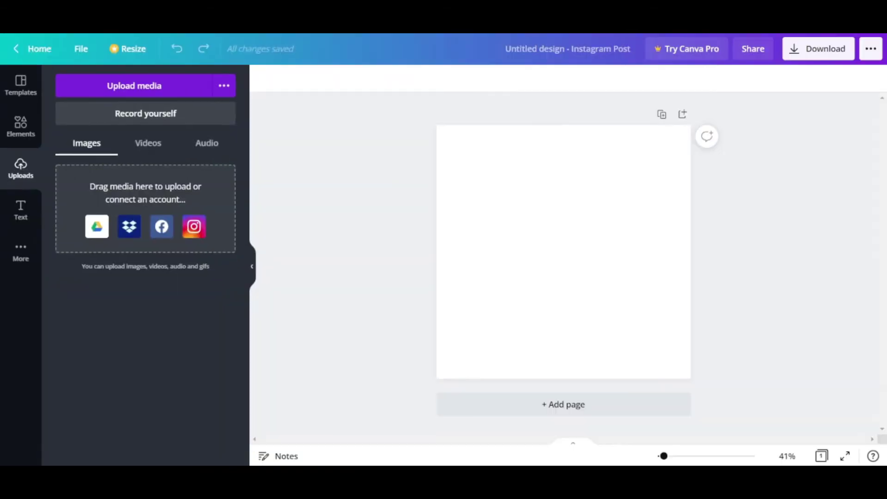
- Upload the Nyan cat picture from the Downloads folder into Canva's uploads
key(F11)
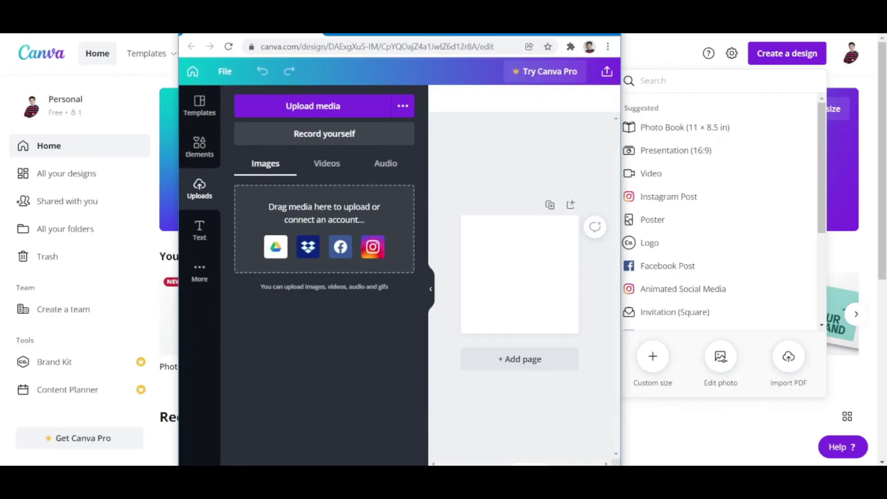
key(alt+Tab)
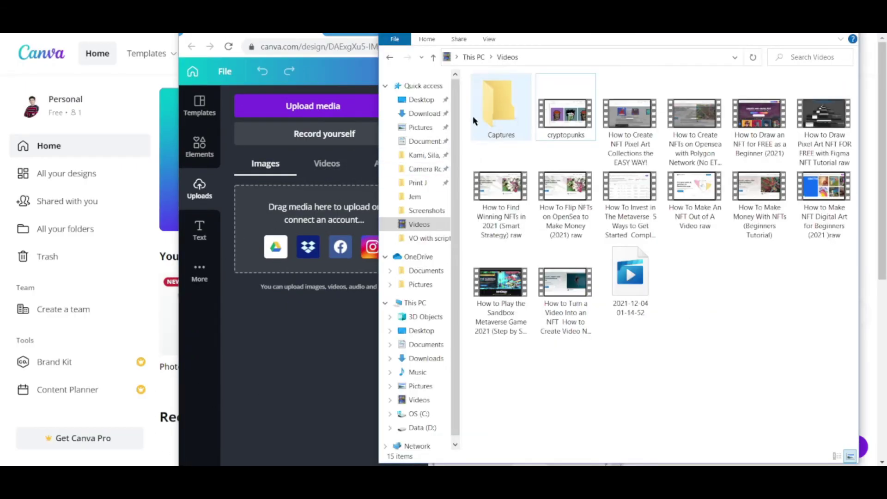
click(426, 114)
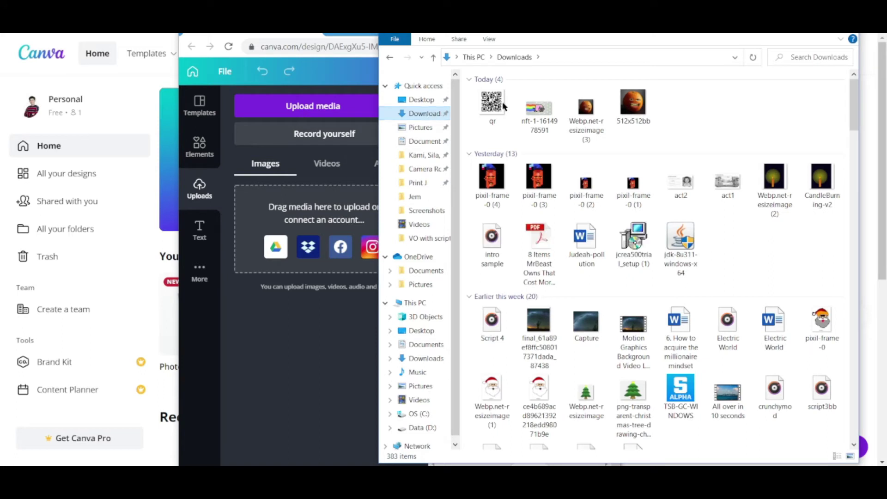
drag(503, 106, 293, 214)
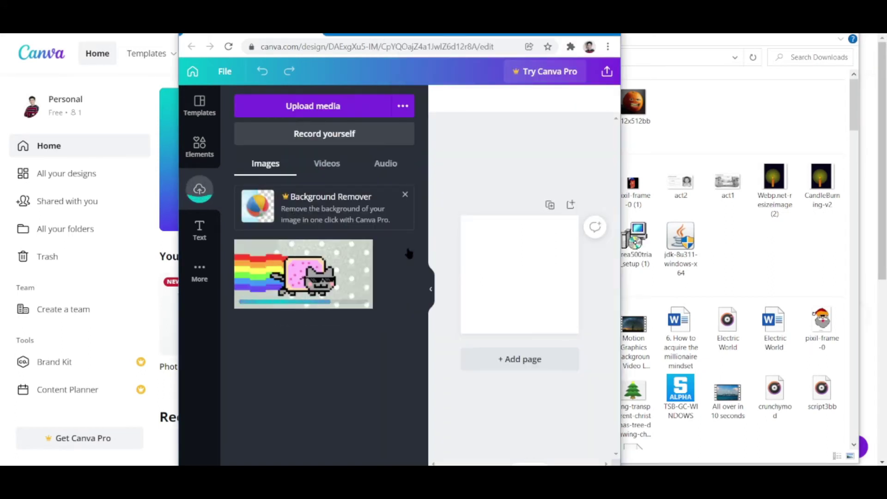
- Upload the qr code image too and restore Canva to full size
drag(587, 35, 534, 39)
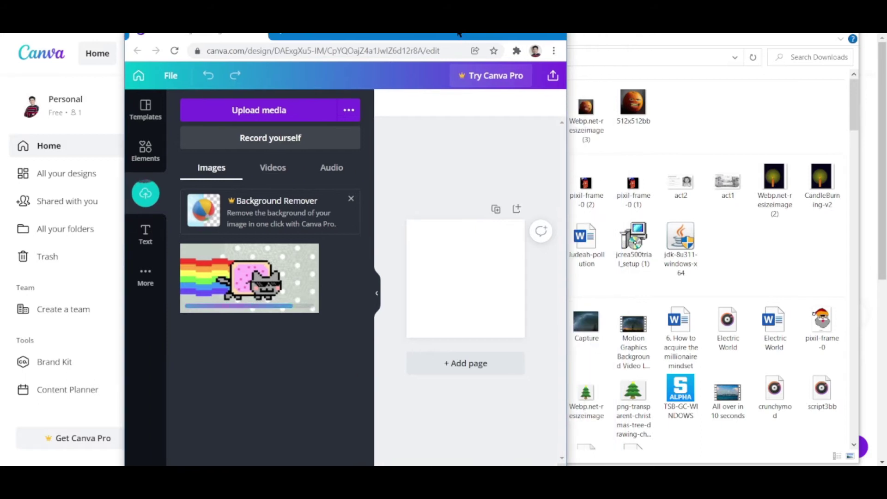
drag(459, 34, 343, 33)
drag(492, 106, 182, 296)
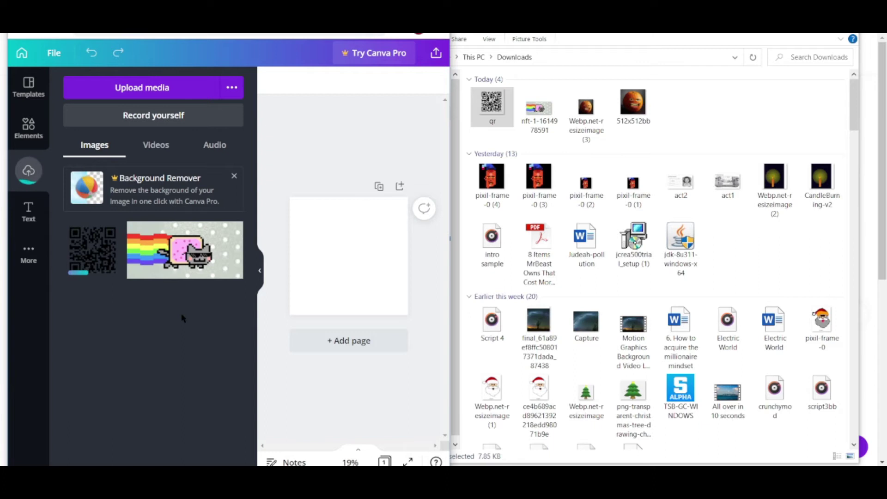
key(super+Up)
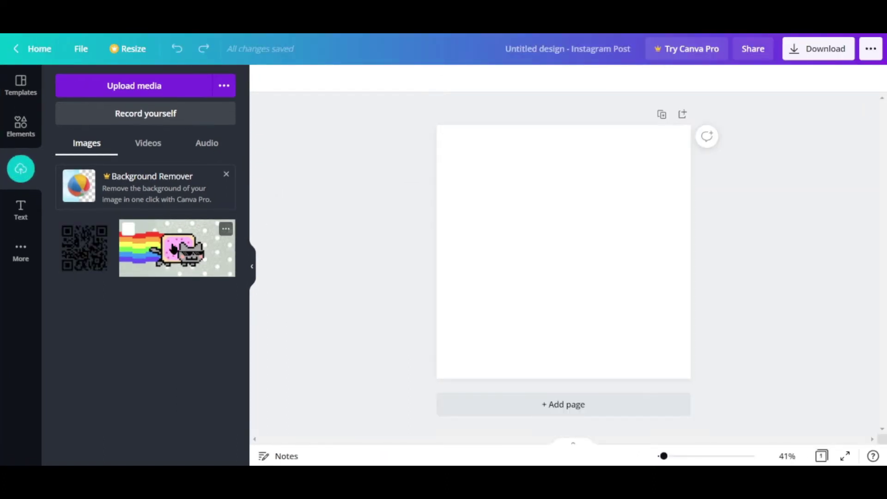
- Place the Nyan cat upload on the page and resize it to cover the entire square
drag(173, 247, 518, 228)
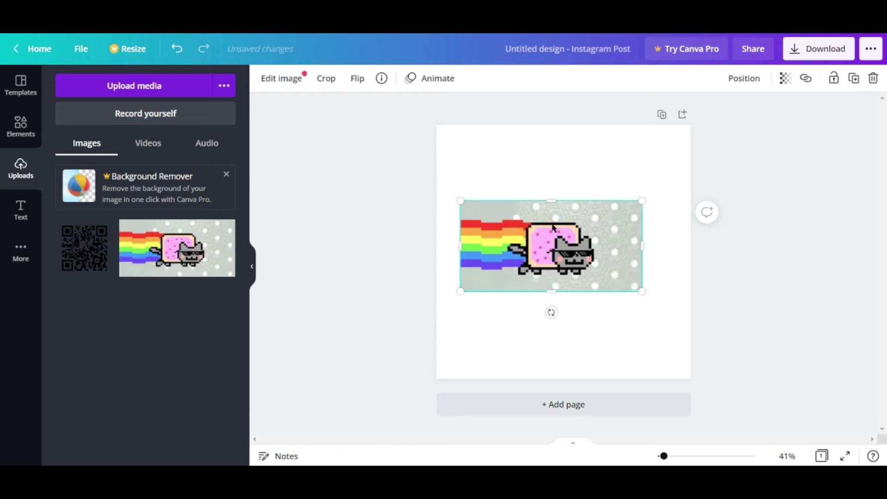
drag(642, 294, 700, 322)
drag(459, 323, 448, 357)
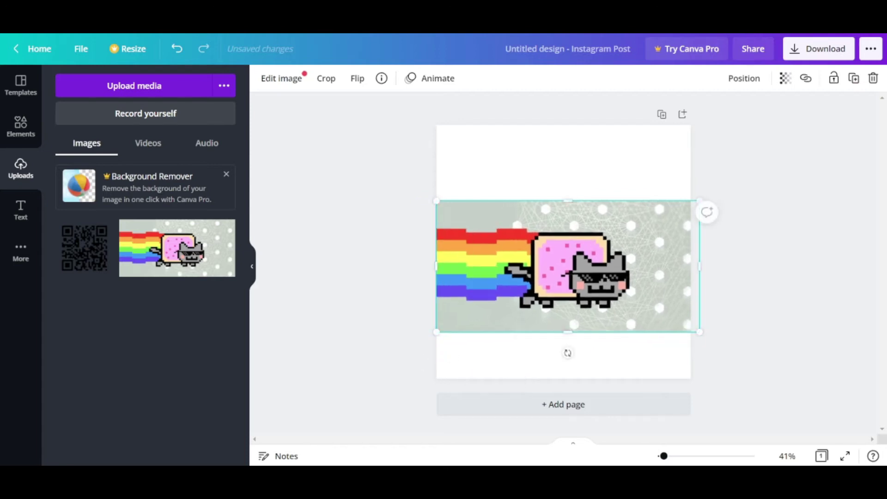
drag(634, 228, 637, 182)
mouse_move(535, 229)
mouse_down()
mouse_move(520, 219)
mouse_move(528, 198)
mouse_move(546, 221)
mouse_up()
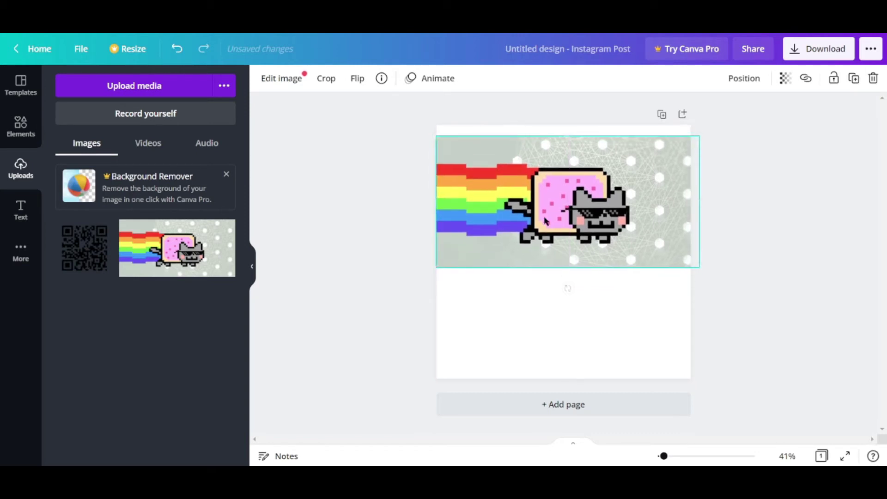
drag(571, 268, 585, 390)
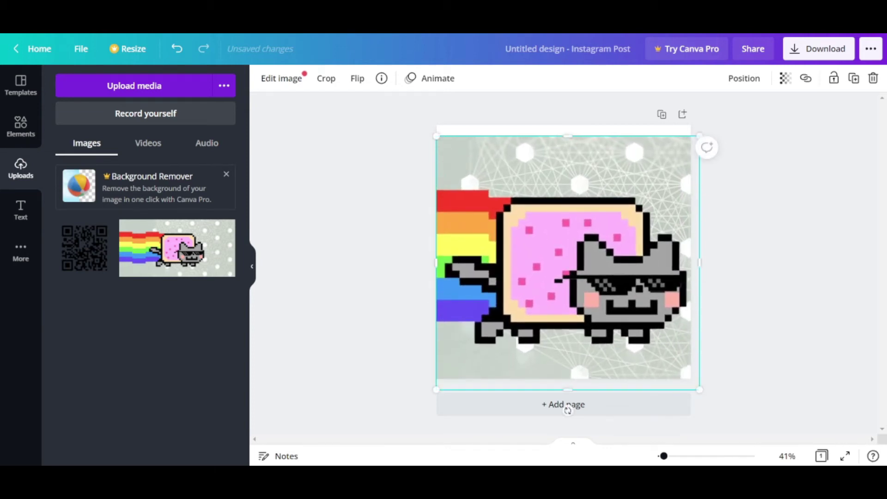
mouse_move(607, 287)
mouse_down()
mouse_move(640, 274)
mouse_move(533, 275)
mouse_move(608, 272)
mouse_up()
mouse_move(695, 372)
mouse_down()
mouse_move(683, 371)
mouse_move(693, 381)
mouse_move(665, 372)
mouse_move(691, 370)
mouse_up()
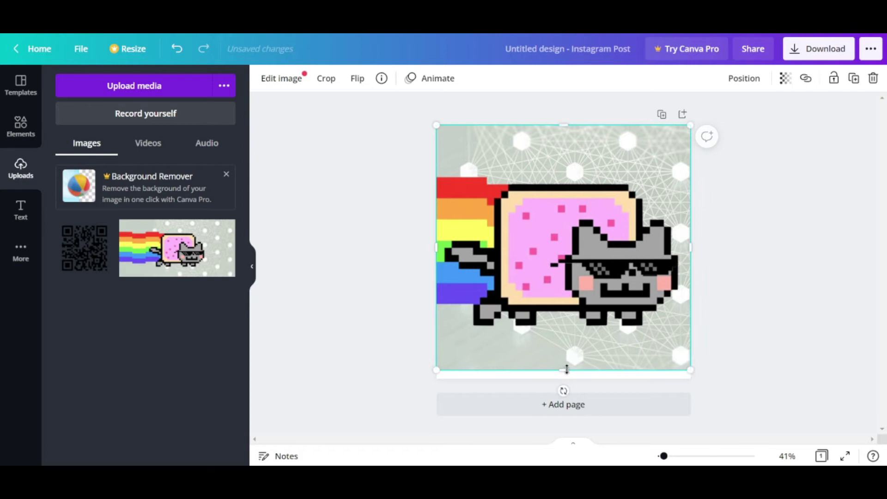
drag(567, 369, 566, 379)
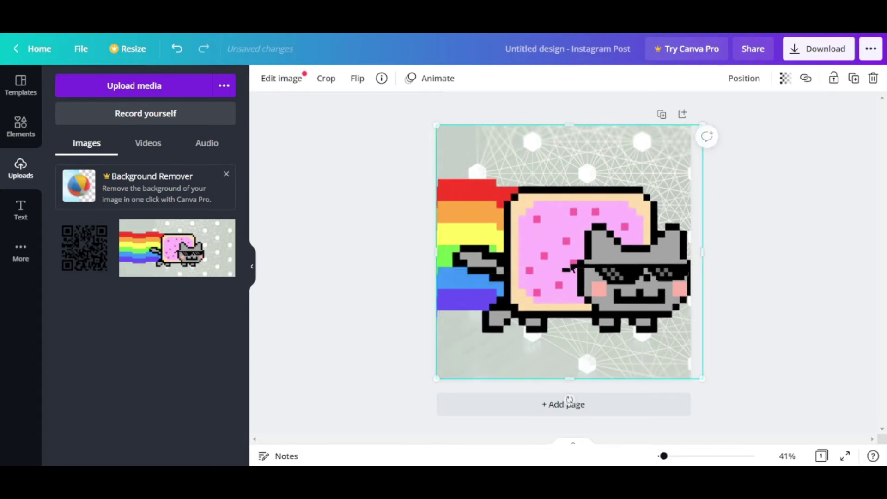
mouse_move(576, 267)
mouse_down()
mouse_move(585, 268)
mouse_move(569, 264)
mouse_up()
click(810, 278)
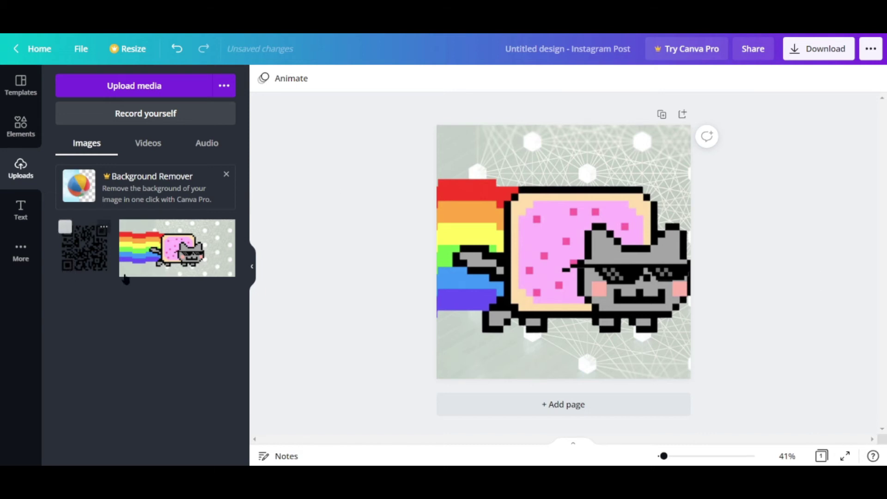
- Add a heading text box and move it to the top of the post
click(25, 135)
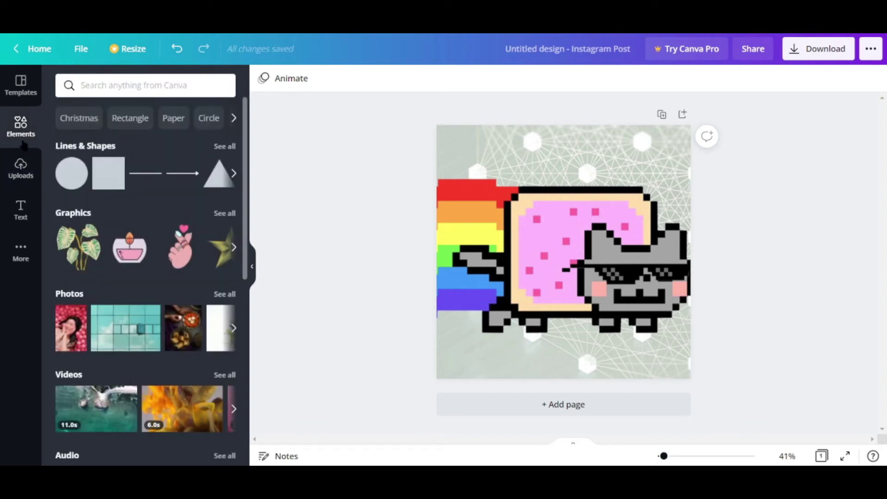
click(27, 215)
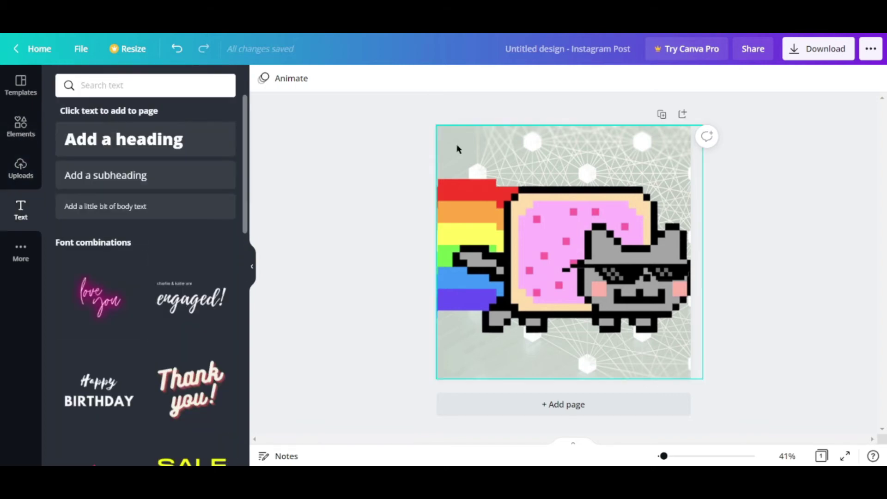
click(457, 147)
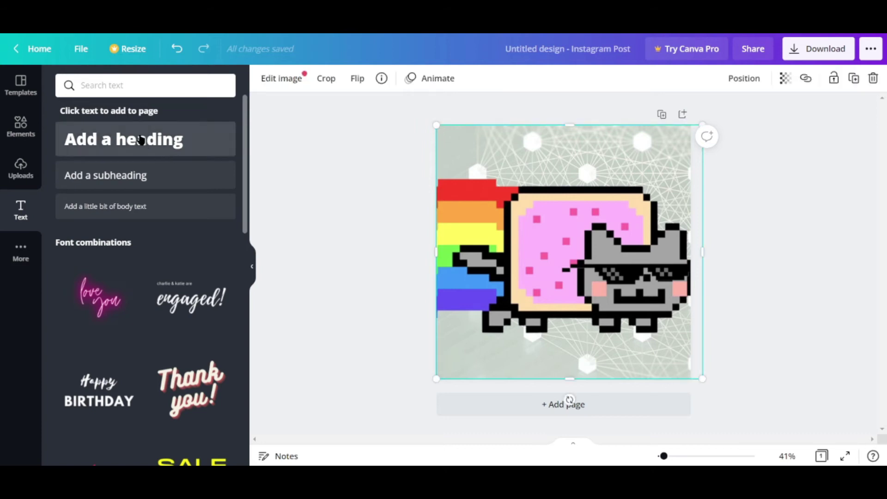
click(119, 139)
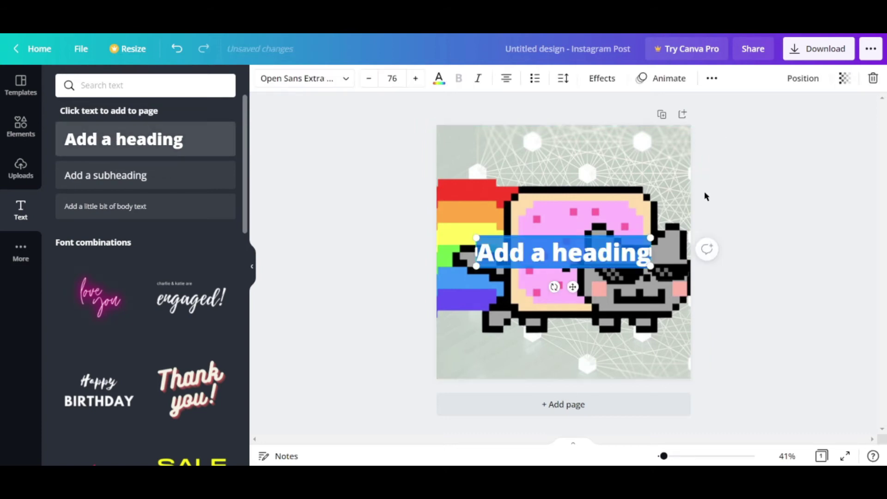
click(567, 258)
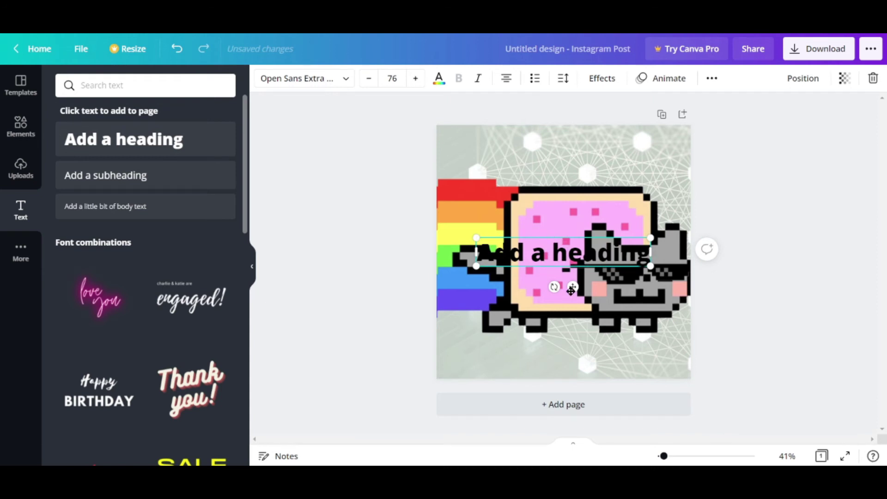
drag(573, 287, 569, 183)
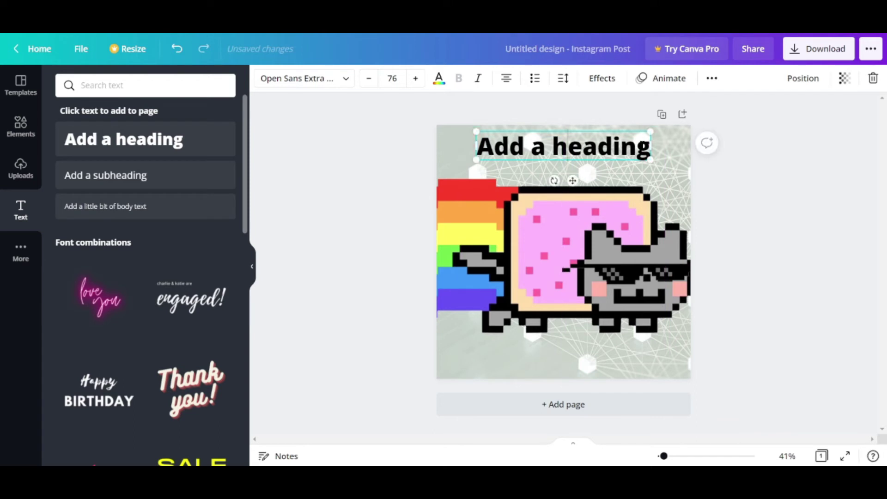
- Change the heading text to 'Nyancat NFT', shrink it and shift it left
drag(477, 147, 646, 149)
key(BackSpace)
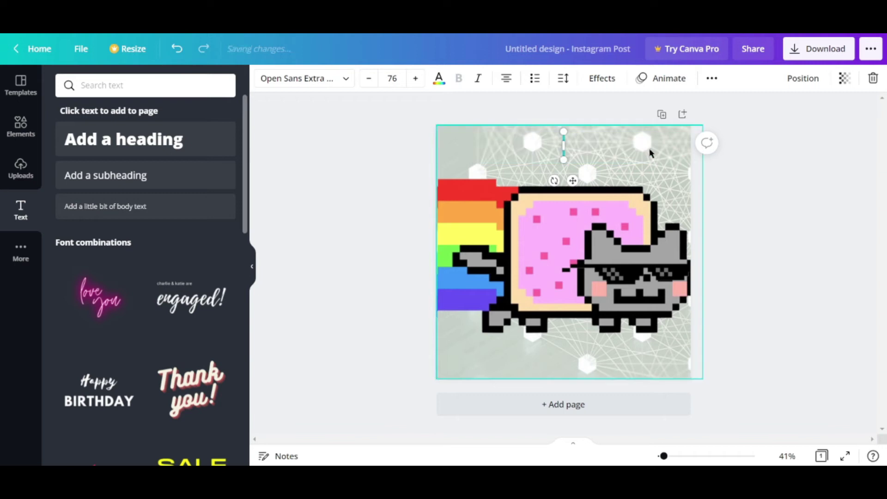
text(Nyan)
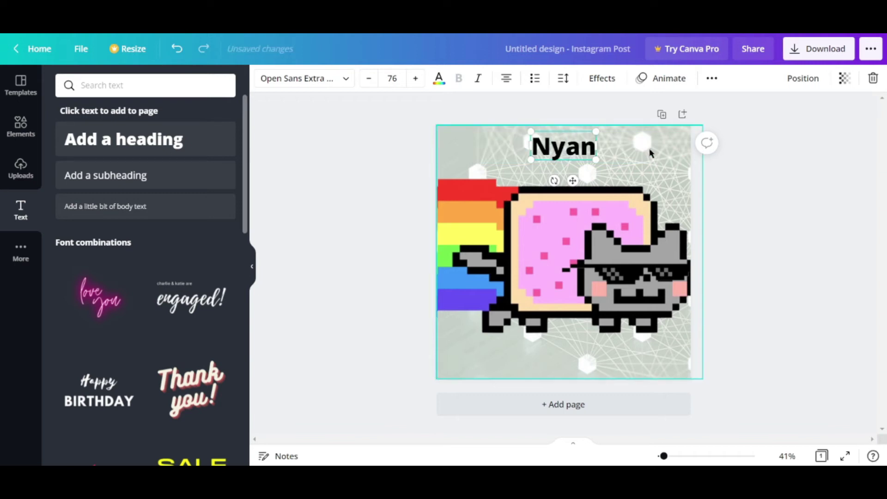
text(cat NFT)
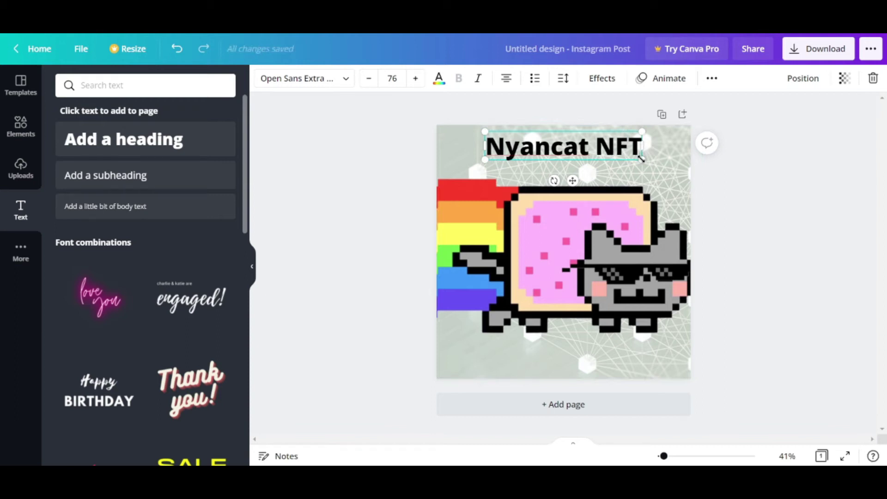
drag(641, 159, 530, 142)
click(573, 142)
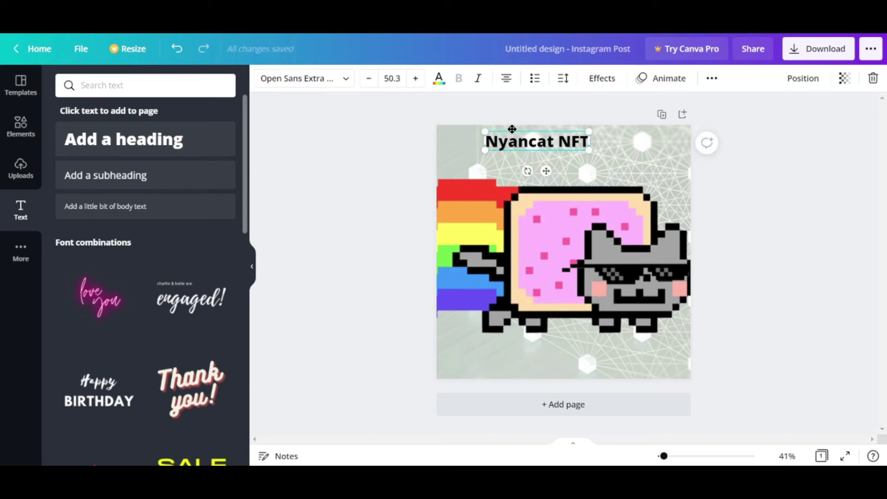
drag(509, 129, 486, 128)
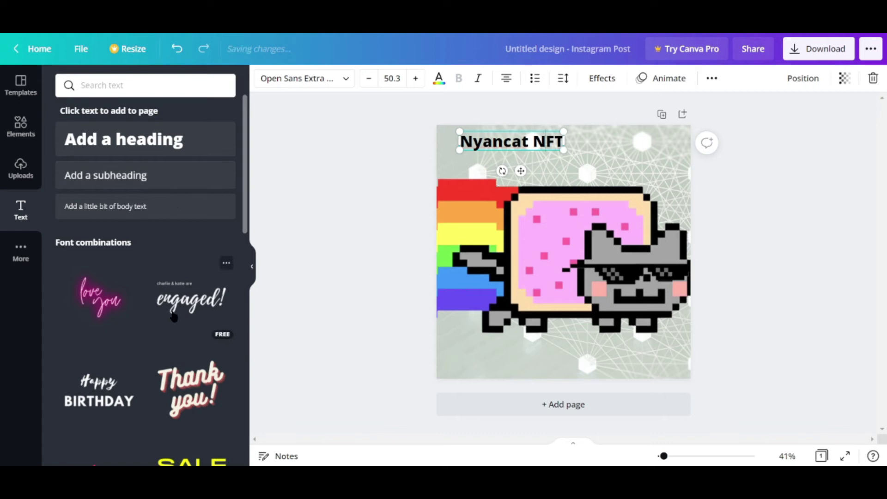
scroll(139, 319, down, 1)
scroll(144, 318, down, 2)
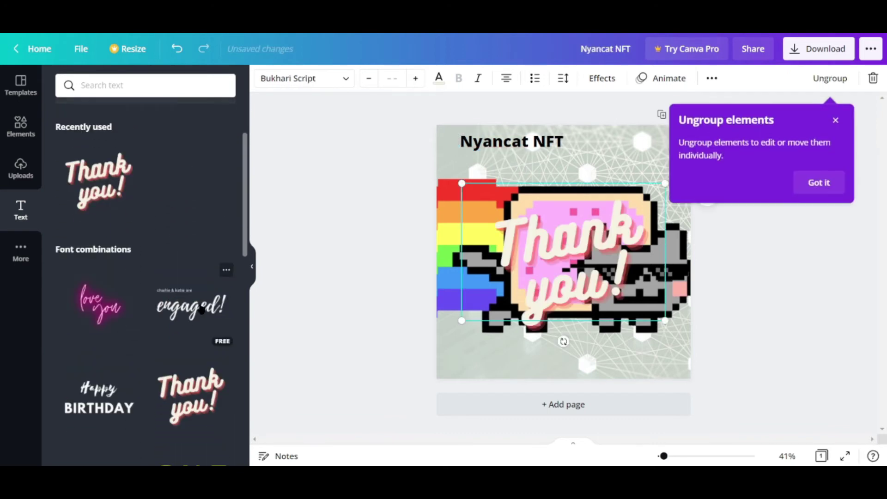
click(823, 173)
click(491, 145)
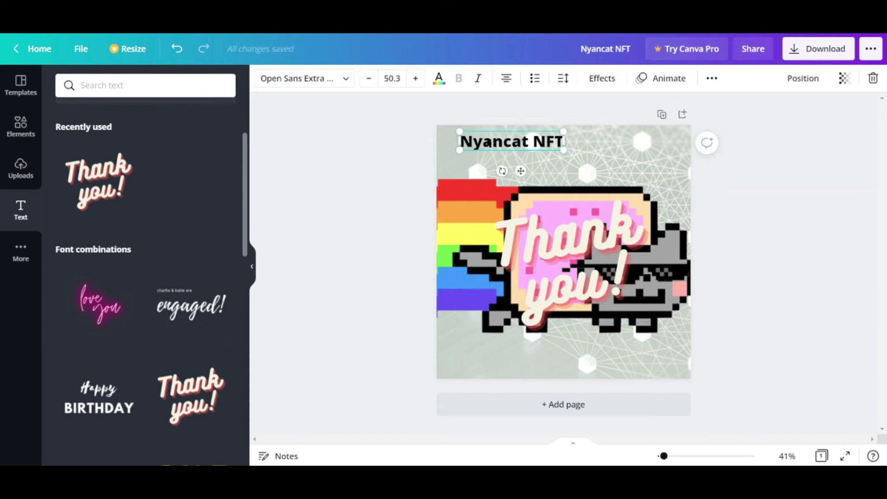
- Add a square shape from Elements and stretch it into a wide flat bar
click(21, 125)
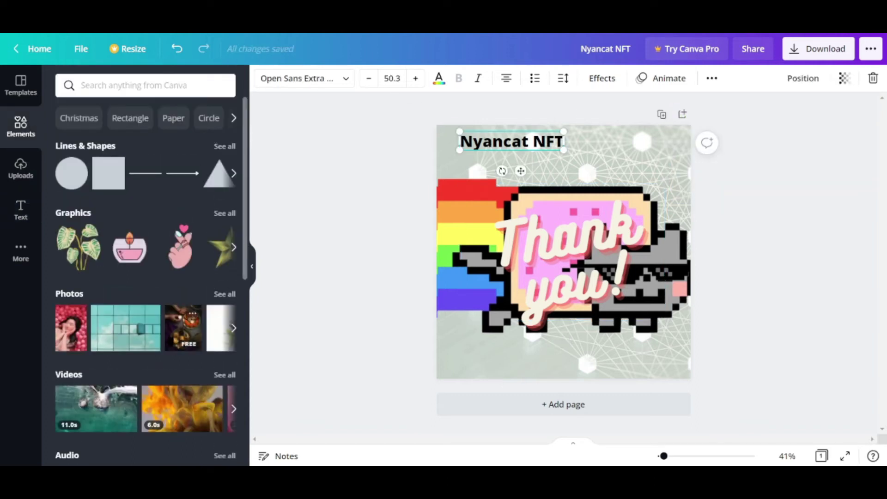
scroll(169, 338, down, 2)
scroll(168, 339, down, 3)
scroll(169, 340, up, 4)
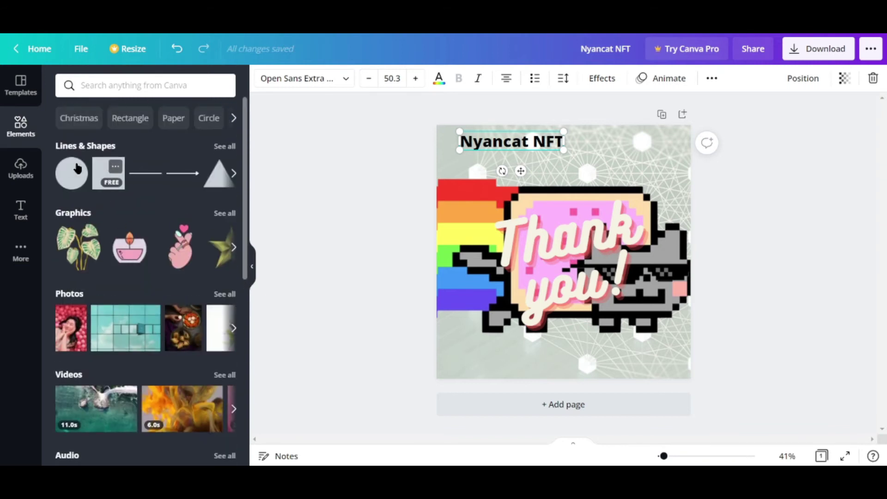
click(108, 174)
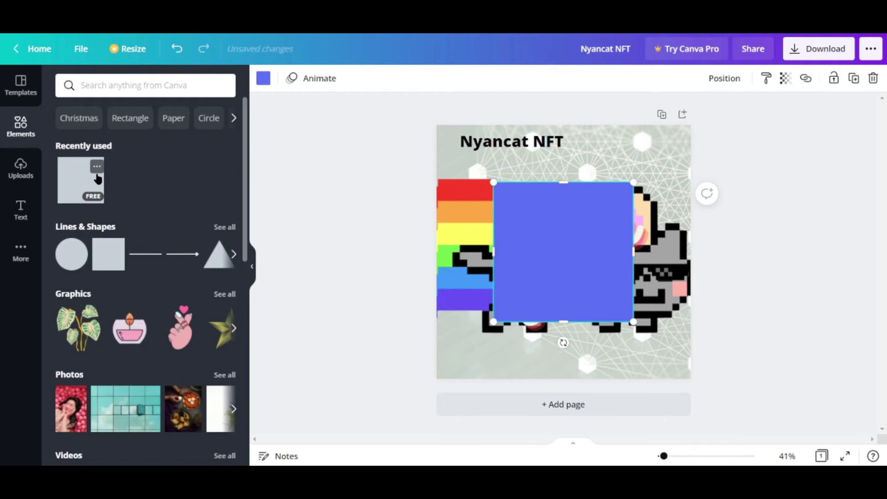
drag(633, 182, 581, 235)
drag(583, 277, 661, 278)
drag(582, 322, 581, 304)
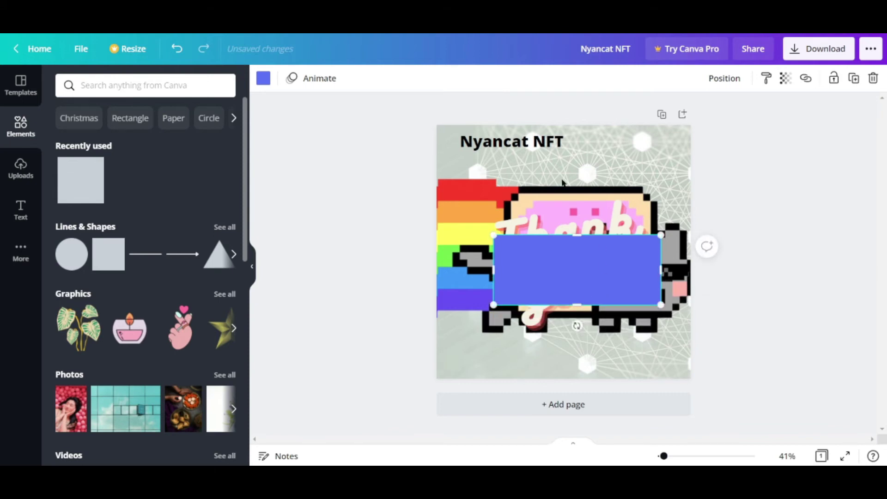
- Position the bar at the top of the post and set the Nyancat NFT title on it
drag(512, 143, 555, 138)
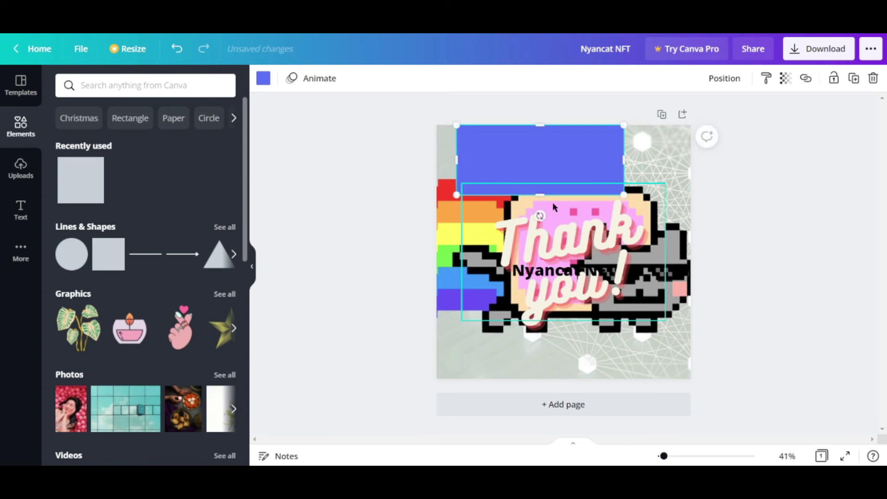
drag(540, 195, 539, 171)
drag(542, 124, 584, 147)
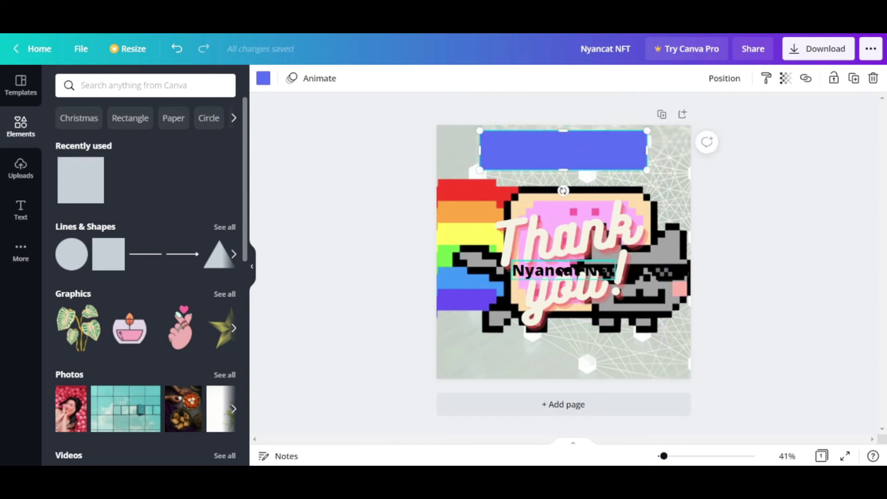
drag(560, 260, 538, 151)
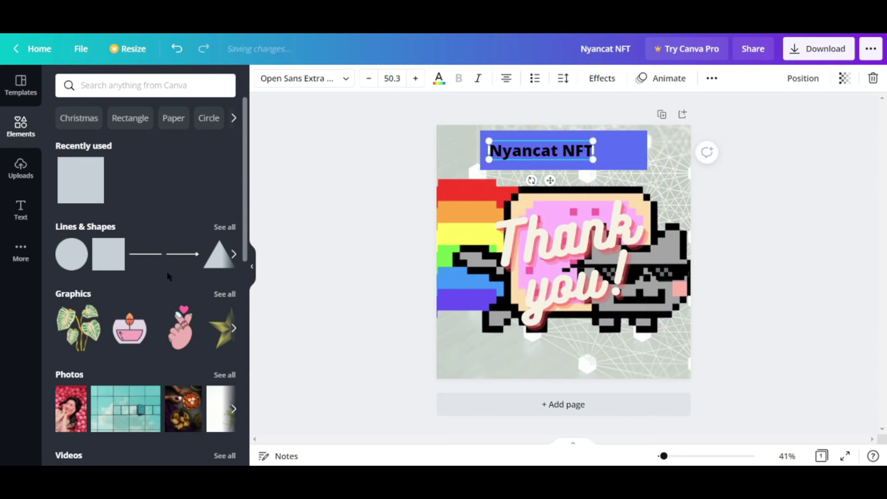
triple_click(582, 151)
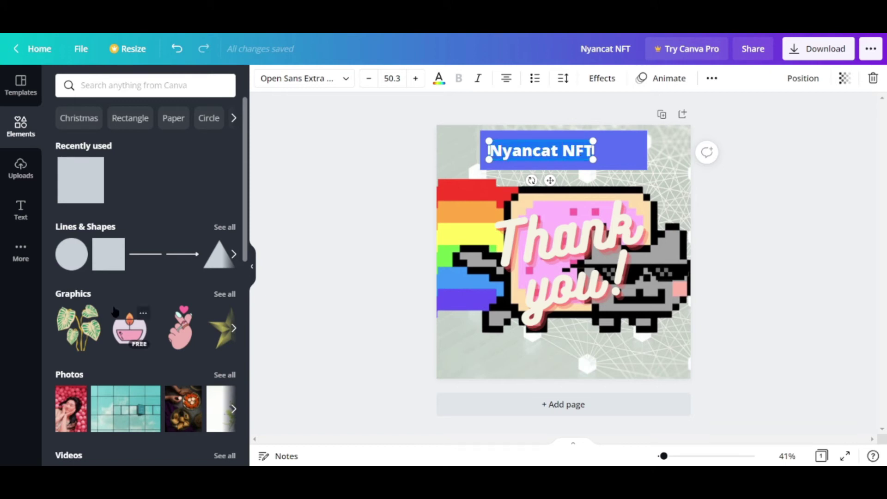
click(16, 221)
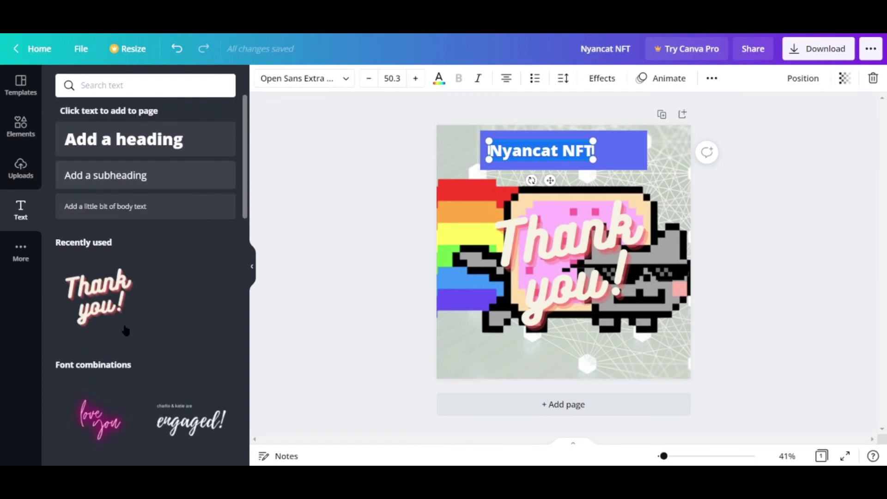
- Add the engaged! font combination and nudge the blue header bar behind the Nyancat NFT title
click(182, 429)
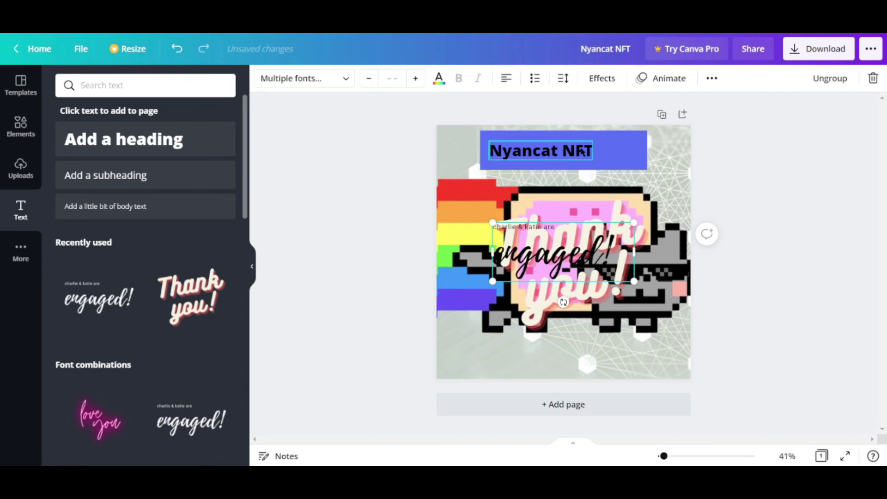
mouse_move(622, 153)
mouse_down()
mouse_move(620, 190)
mouse_move(613, 155)
mouse_move(626, 151)
mouse_up()
click(542, 152)
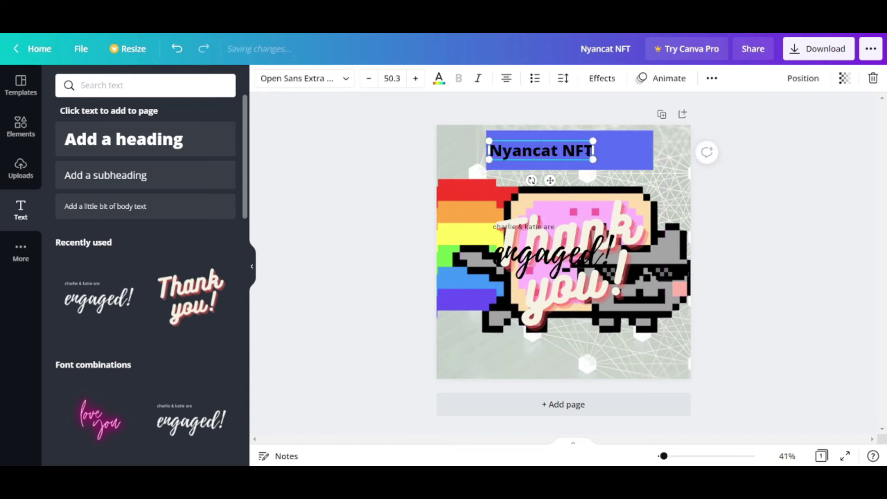
key(shift+Left)
key(shift+Left)
key(shift+Left)
key(shift+Left)
key(shift+Left)
key(shift+Left)
key(shift+Left)
key(shift+Left)
key(shift+Left)
key(shift+Left)
key(shift+Left)
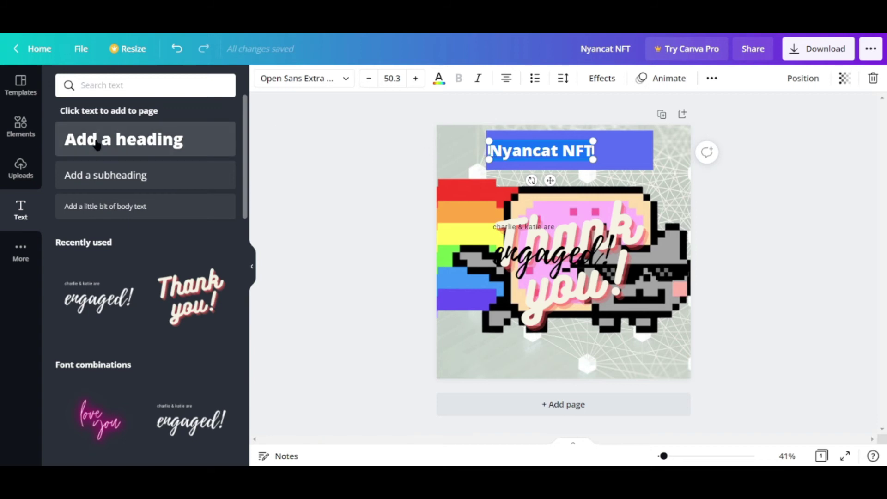
scroll(100, 305, down, 8)
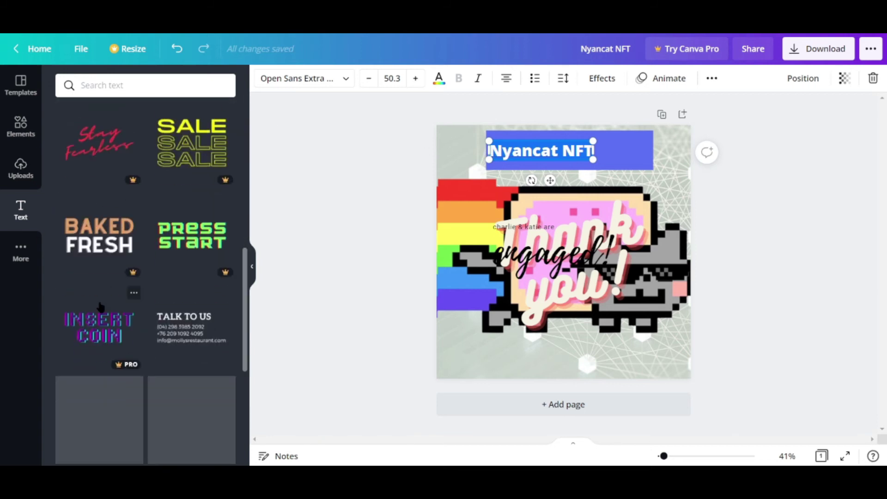
scroll(101, 305, up, 8)
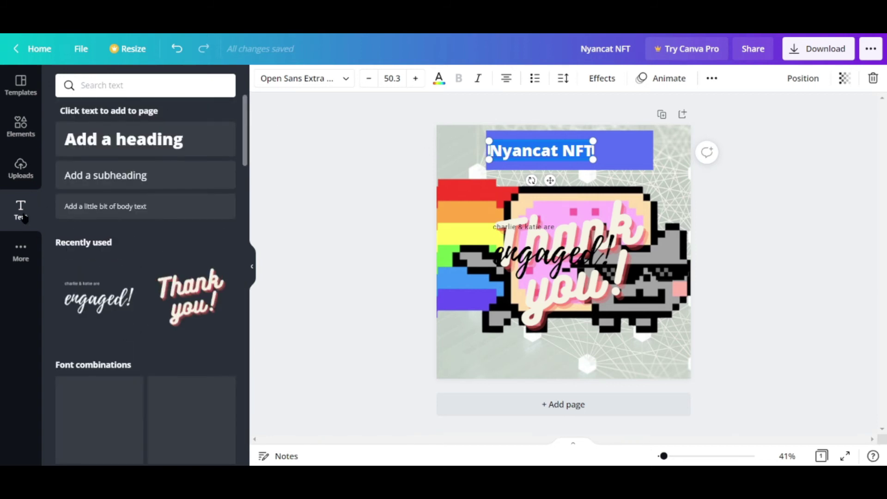
click(20, 251)
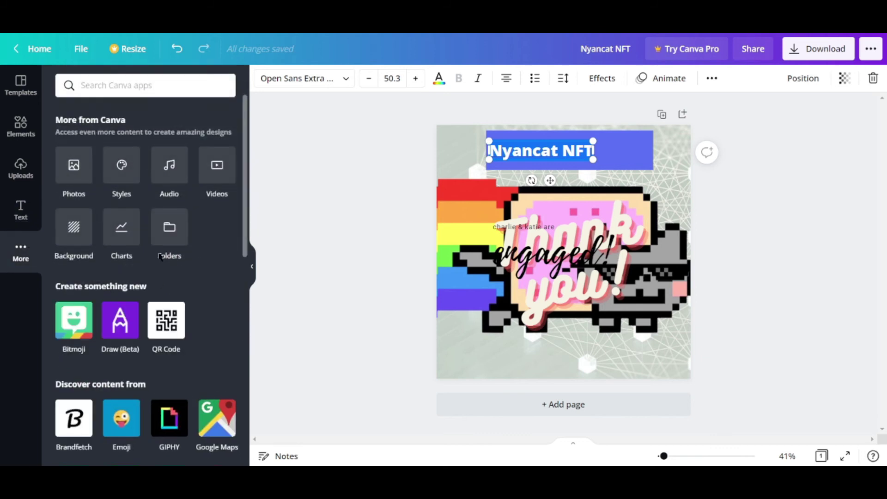
- Apply the Homemade Apple / Kollektif style preset, recolouring the header bar tan and changing fonts
click(123, 174)
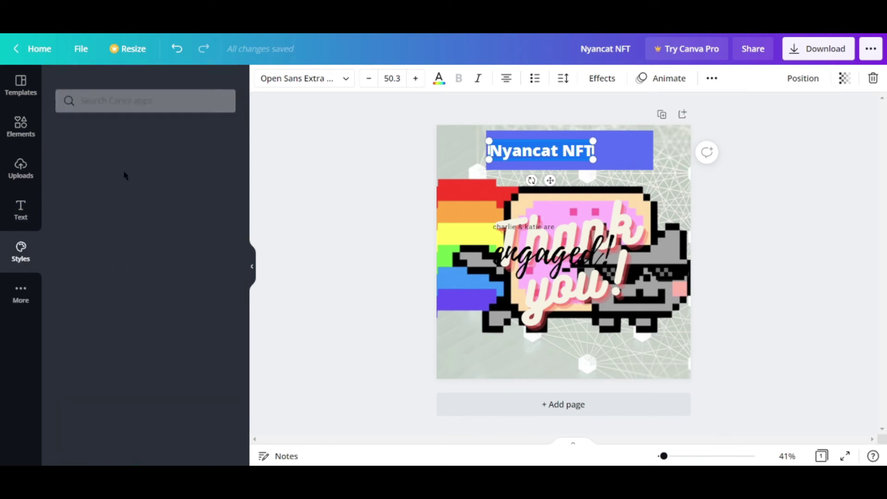
click(110, 152)
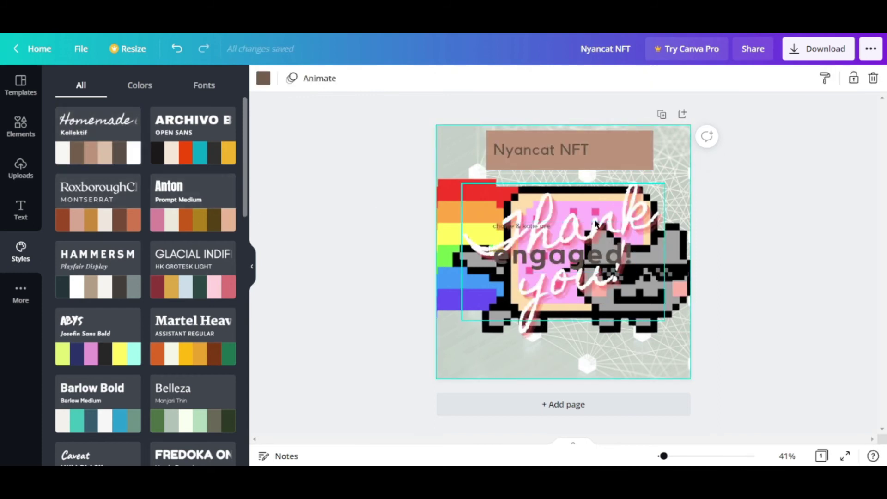
click(611, 217)
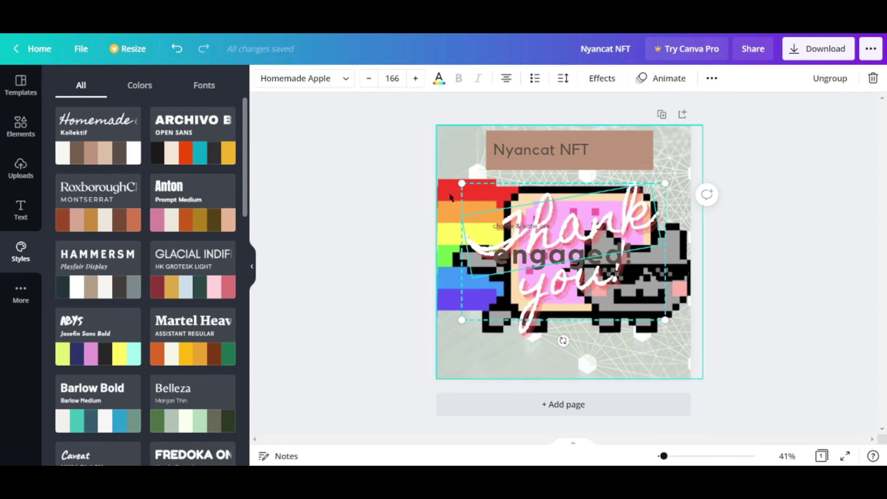
- Delete the leftover 'Thank you!', 'engaged!', small subheading and 'you!' text elements
right_click(463, 186)
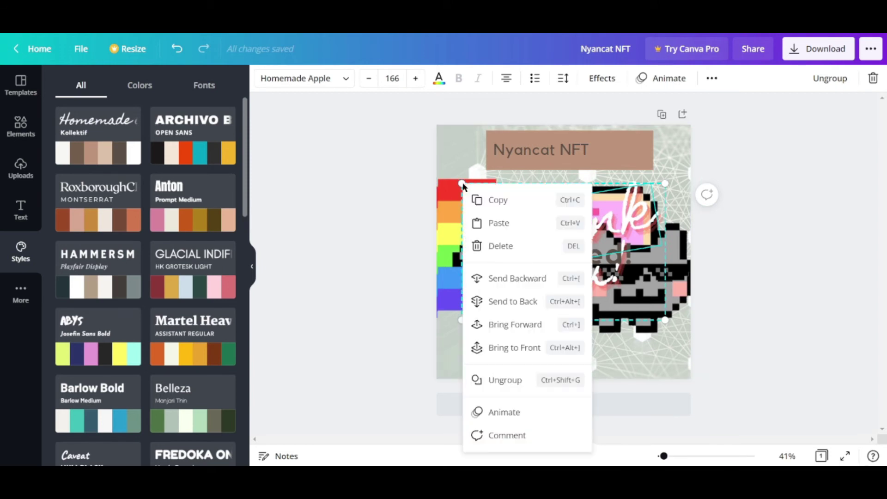
click(483, 249)
click(516, 258)
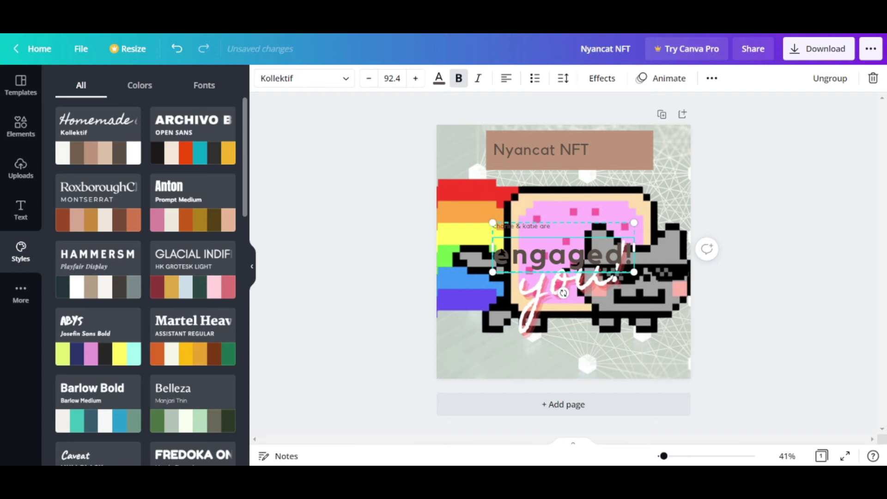
right_click(494, 224)
click(525, 256)
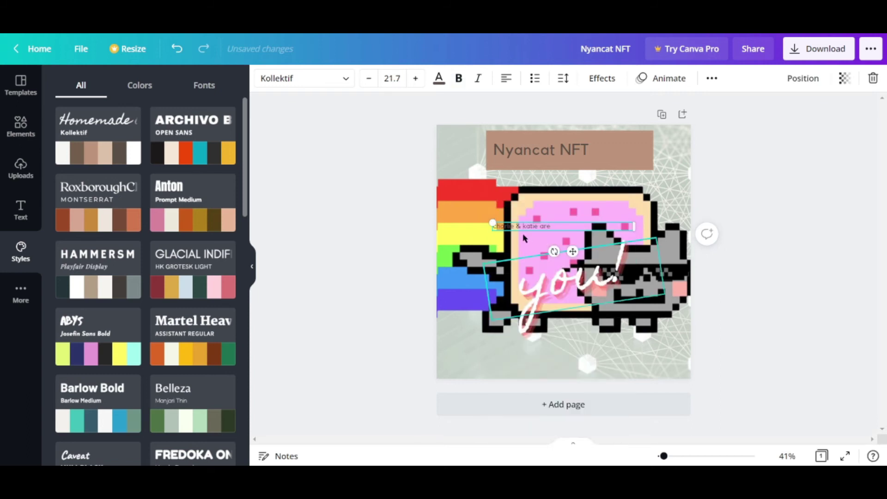
right_click(491, 221)
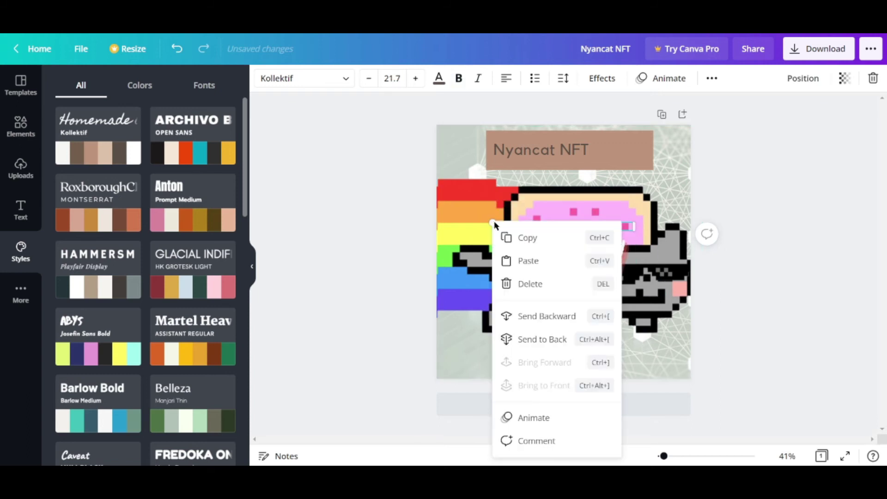
click(528, 284)
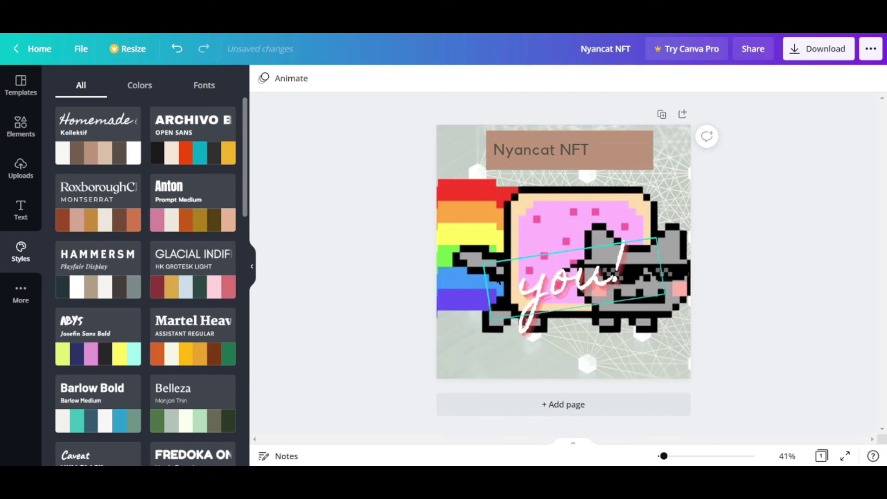
right_click(539, 291)
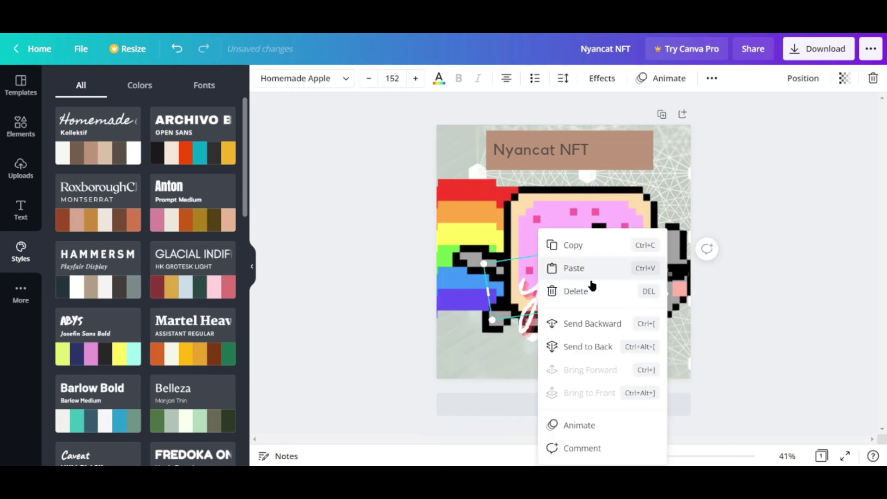
click(585, 292)
- Nudge the Nyancat NFT title up, then add the uploaded QR code and shrink it to a small square
click(573, 155)
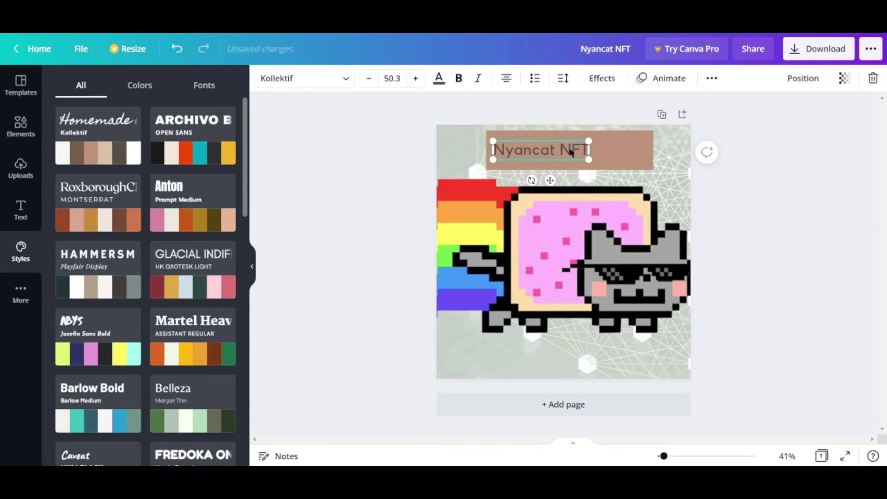
drag(567, 154, 570, 149)
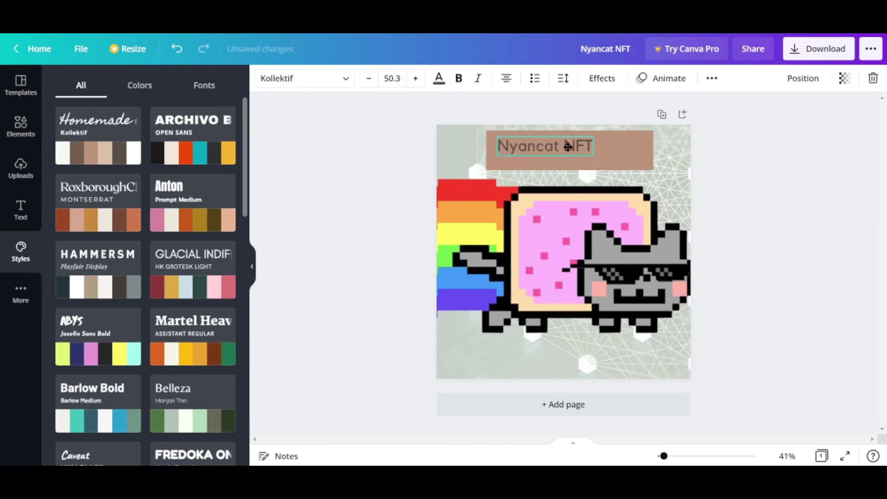
click(21, 168)
drag(88, 241, 648, 195)
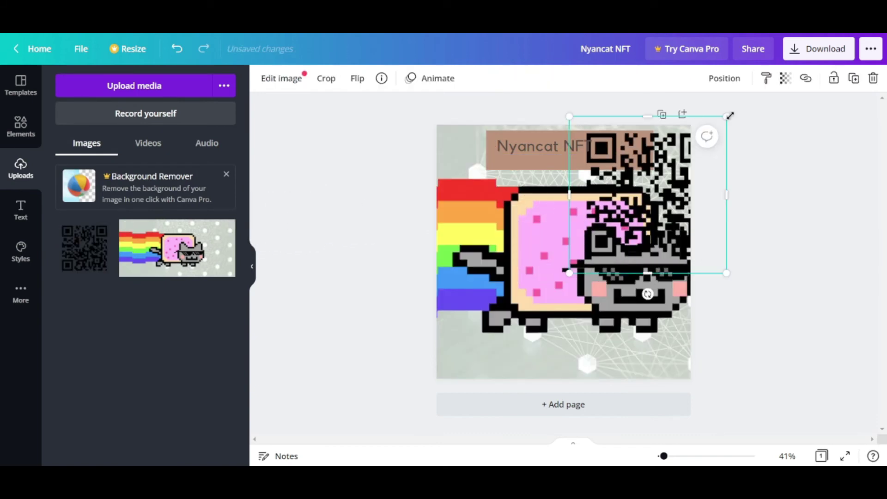
drag(730, 116, 628, 151)
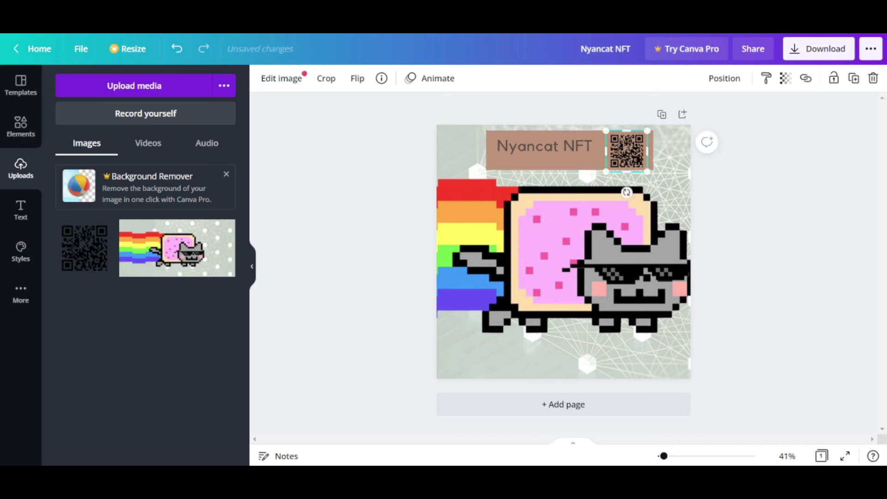
- Add a 'nyan meoww' subheading and move it just under the Nyancat NFT title
click(553, 160)
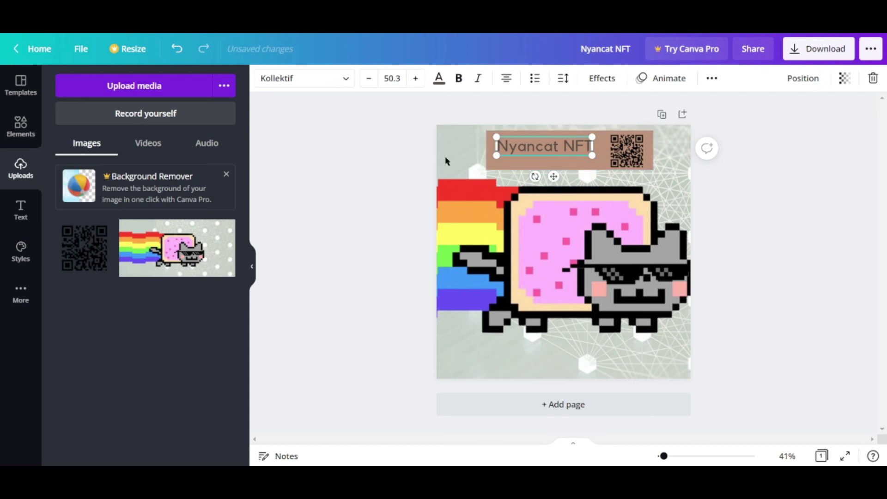
click(20, 208)
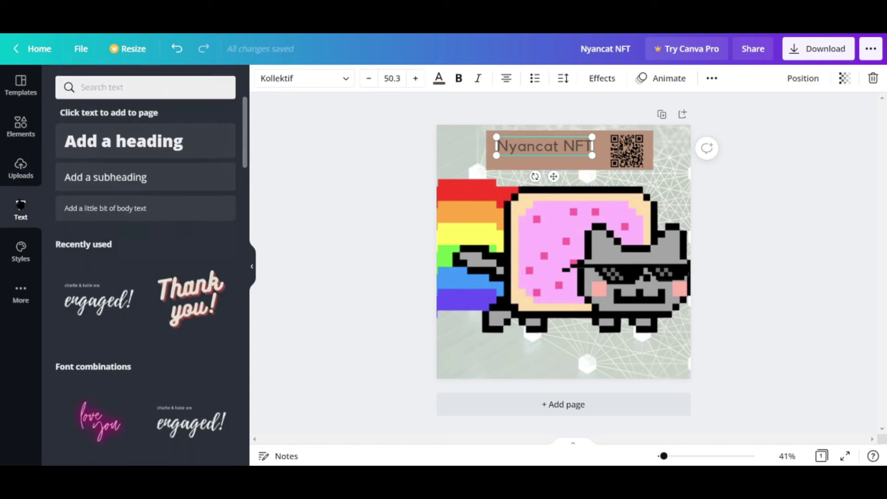
click(145, 176)
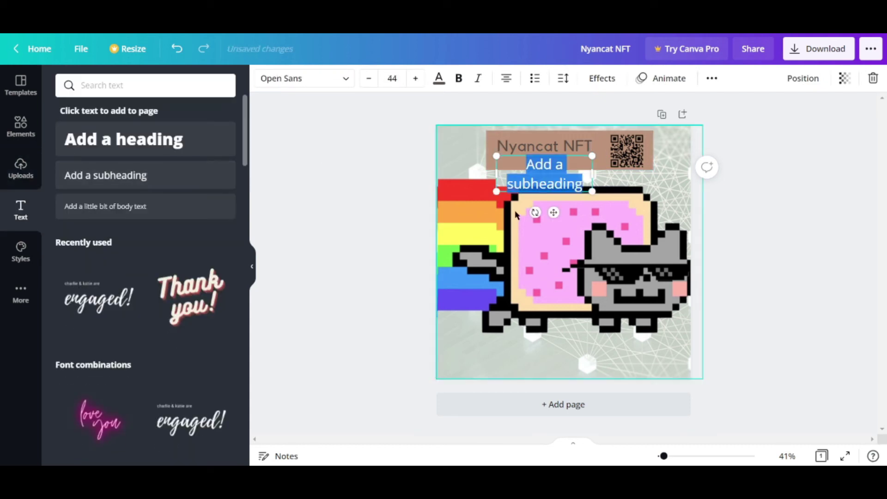
key(BackSpace)
text(nyan meowww)
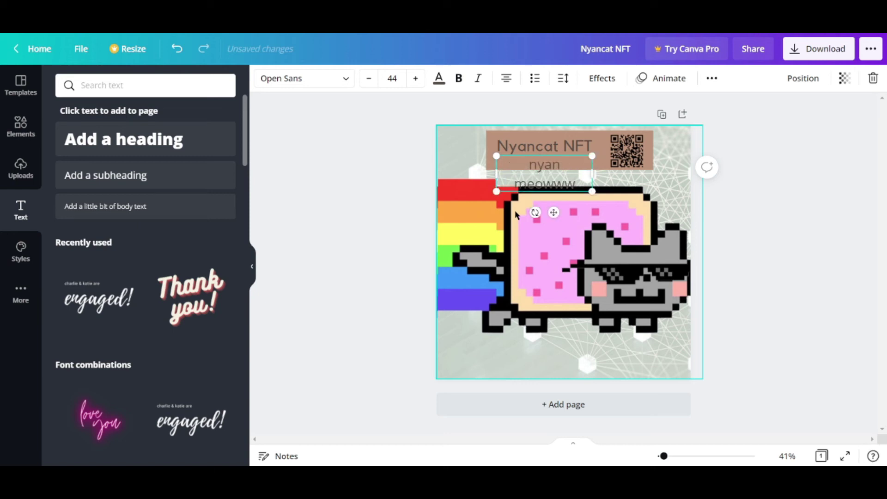
key(BackSpace)
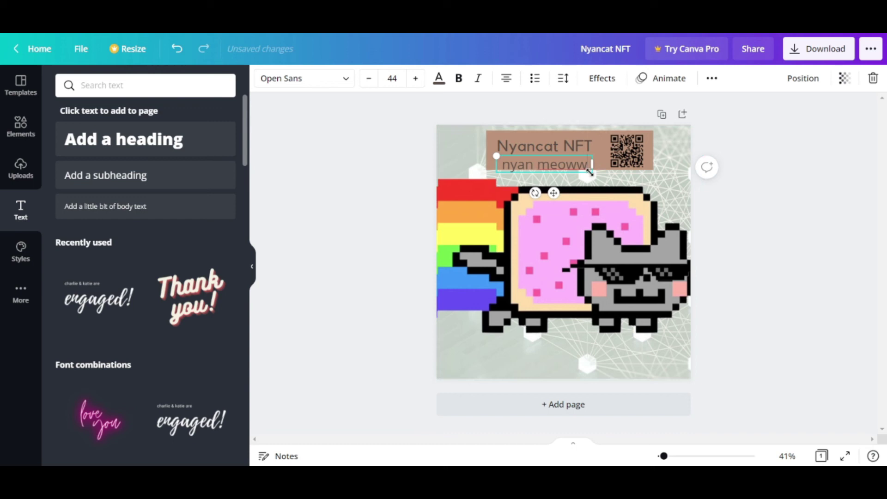
mouse_move(592, 163)
mouse_down()
mouse_move(575, 164)
mouse_move(593, 162)
mouse_up()
drag(548, 172, 549, 166)
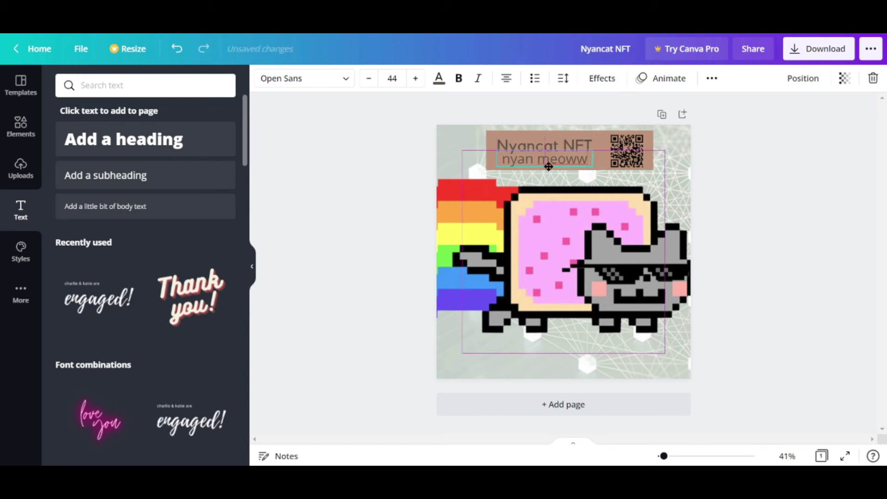
- Shrink the Nyan cat image, widen it to both page edges, and nudge it up under the header
click(801, 223)
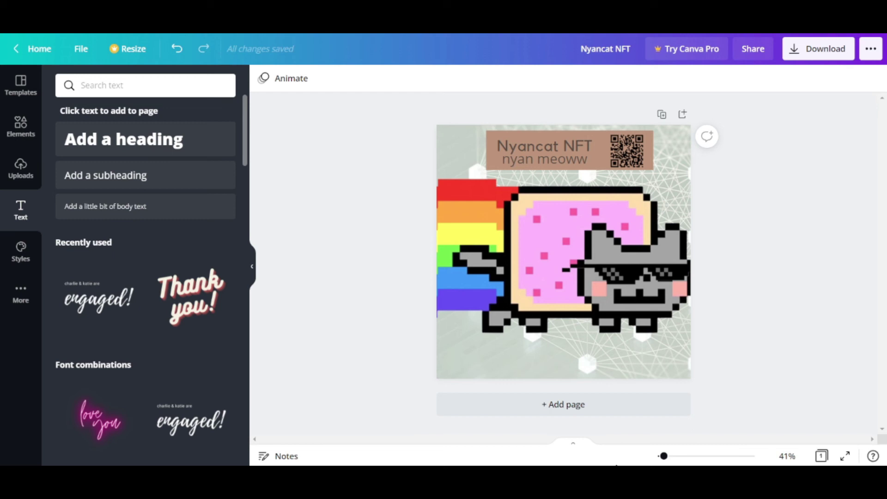
click(668, 206)
drag(668, 206, 664, 203)
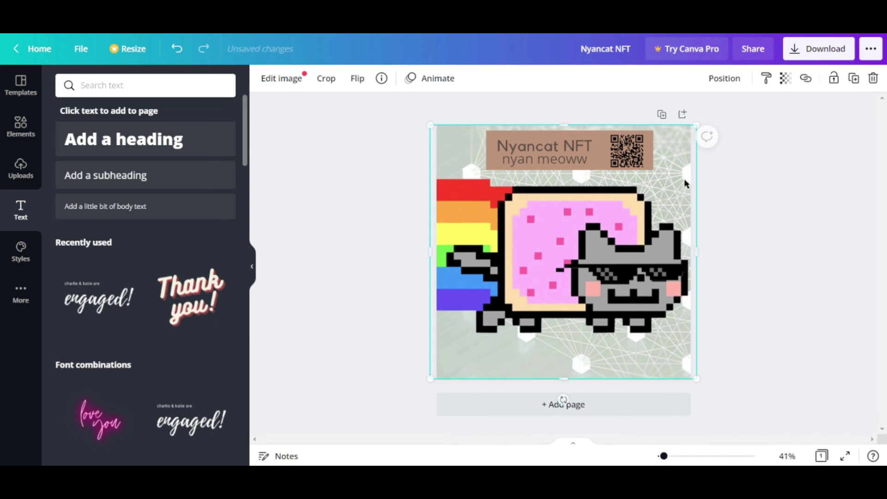
drag(696, 124, 629, 193)
drag(578, 248, 612, 240)
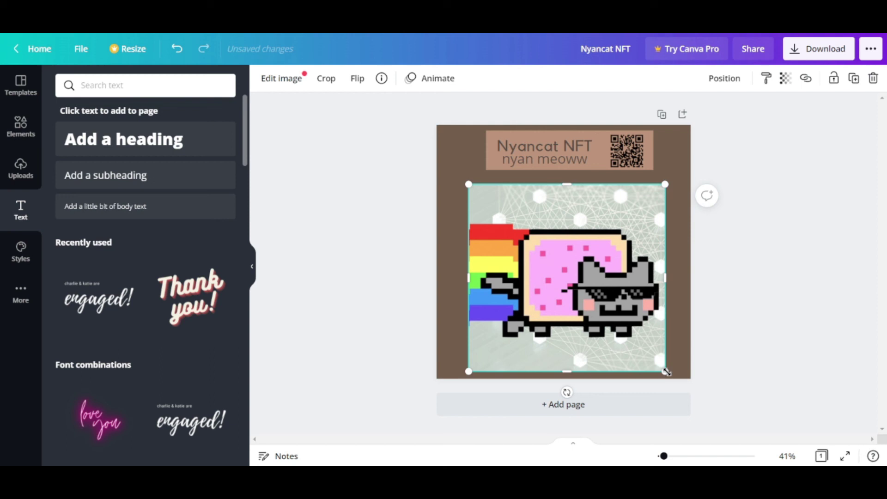
drag(666, 277, 688, 279)
drag(469, 278, 435, 283)
drag(574, 282, 574, 277)
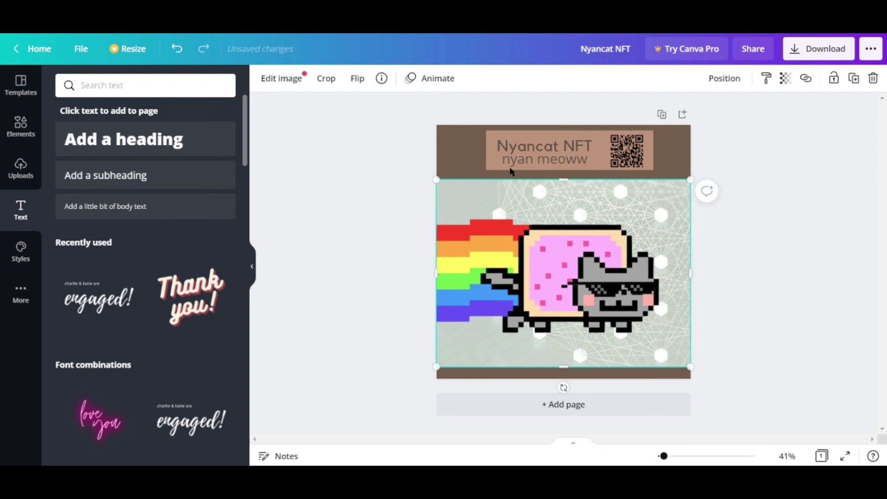
- Widen the title-and-QR header group to both page edges and shift it right into place
click(488, 147)
drag(488, 147, 438, 152)
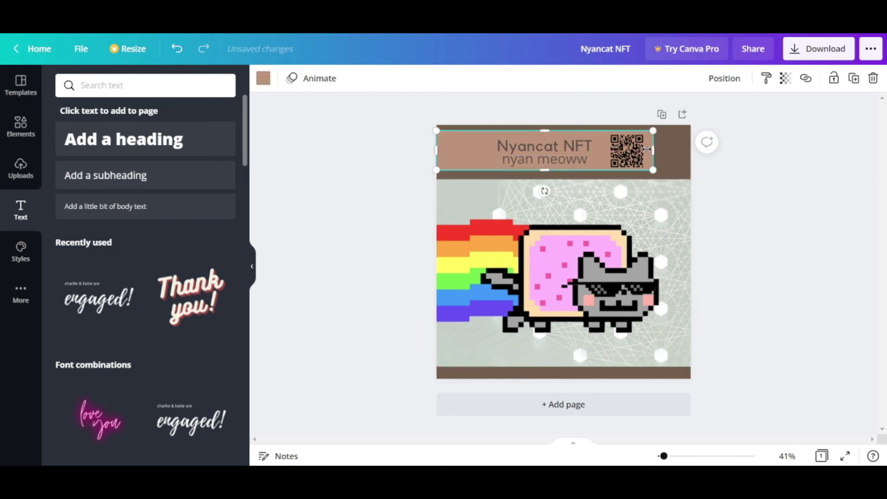
drag(654, 151, 692, 155)
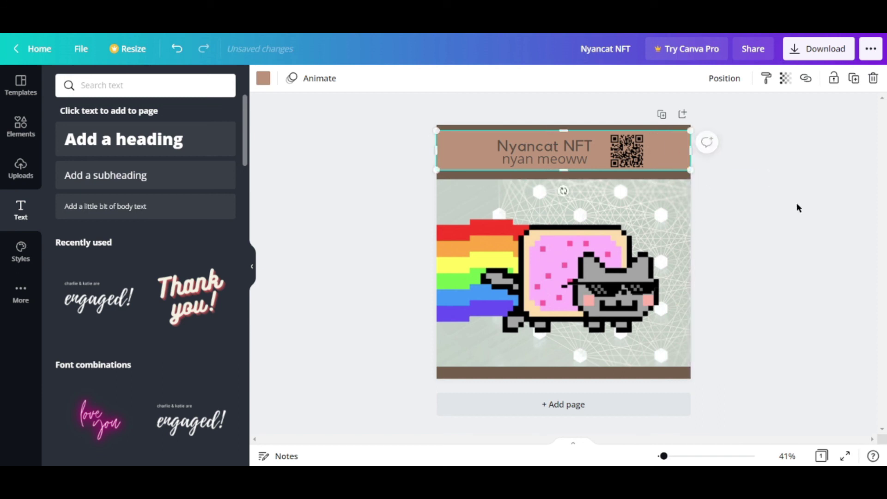
click(795, 203)
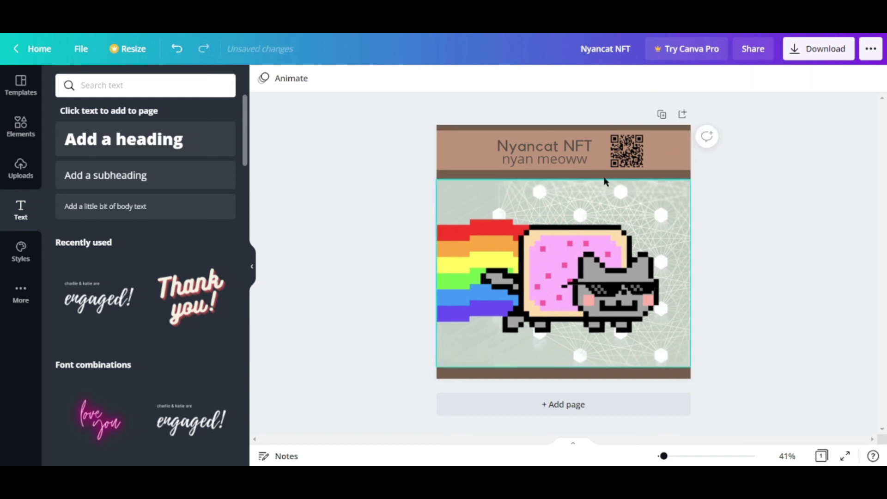
click(604, 159)
drag(603, 159, 668, 166)
- Shift the Nyancat NFT heading right toward the QR code and deselect to review
click(637, 162)
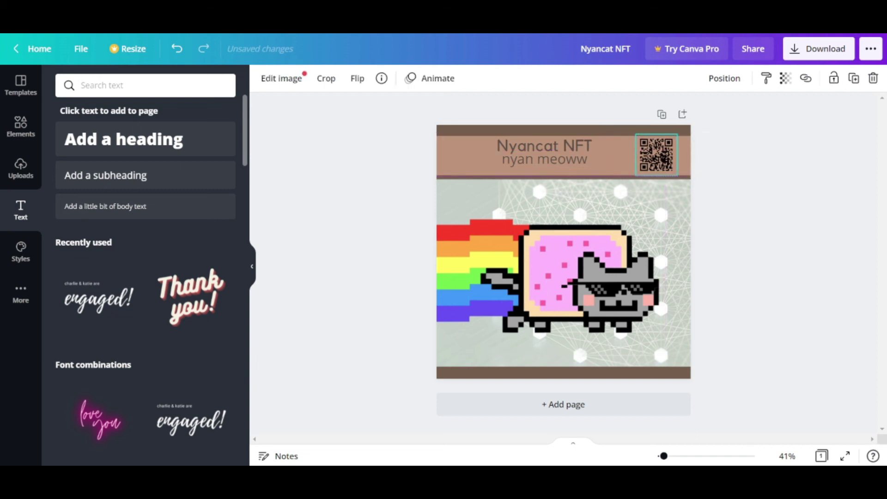
click(568, 144)
drag(567, 143, 572, 163)
click(570, 163)
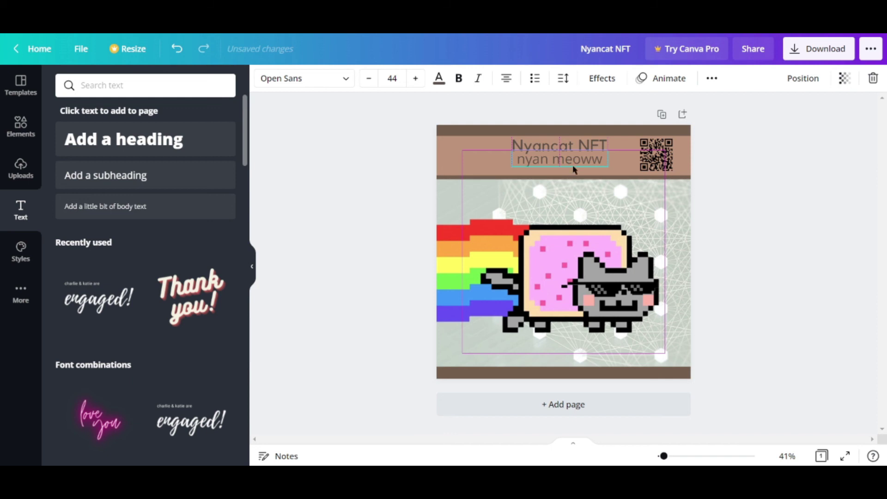
click(818, 260)
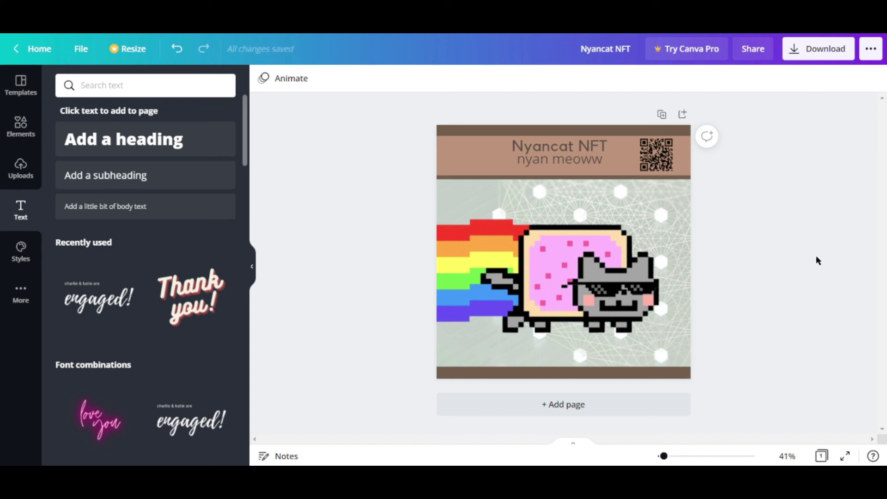
- Reposition the cat image and drag the brown header band taller to meet it
drag(530, 265, 530, 262)
click(885, 337)
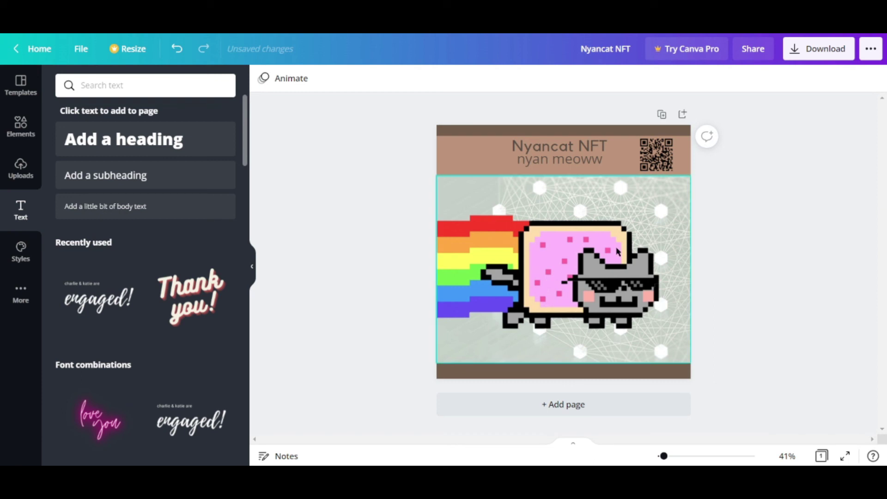
drag(616, 248, 617, 254)
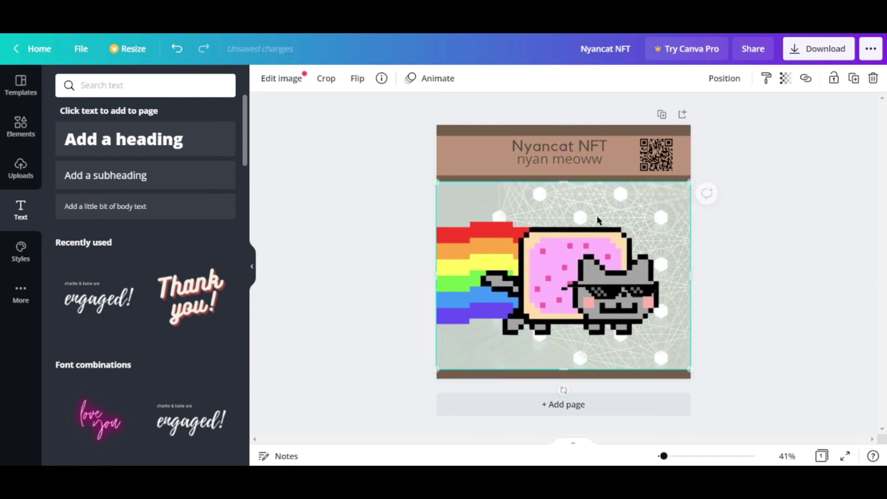
click(509, 166)
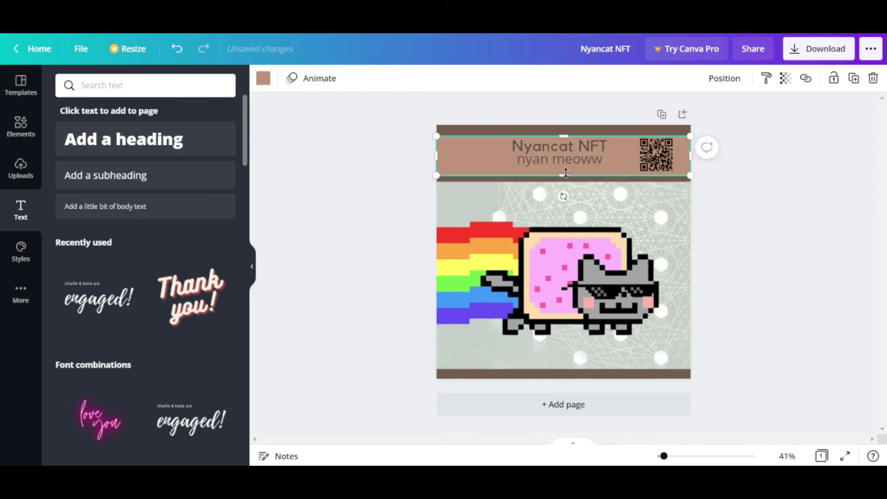
drag(565, 173, 572, 181)
click(773, 245)
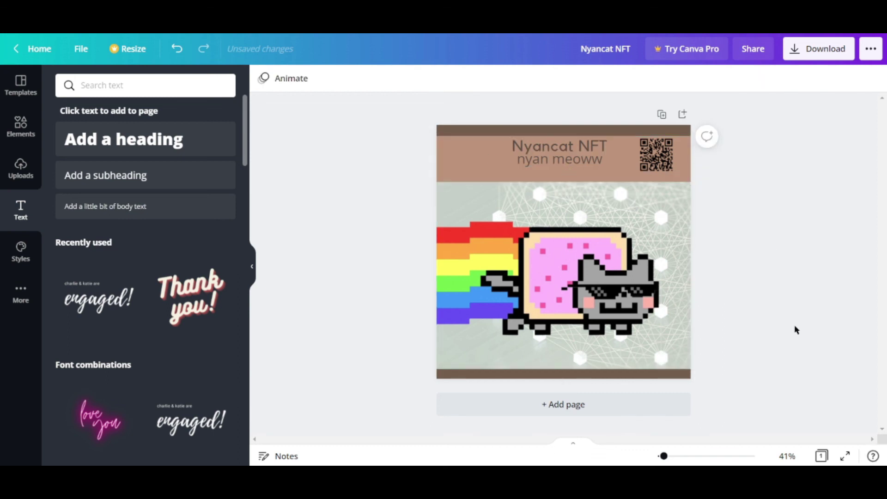
- Lower the Nyancat NFT title slightly so the text sits centred on the header bar
click(569, 162)
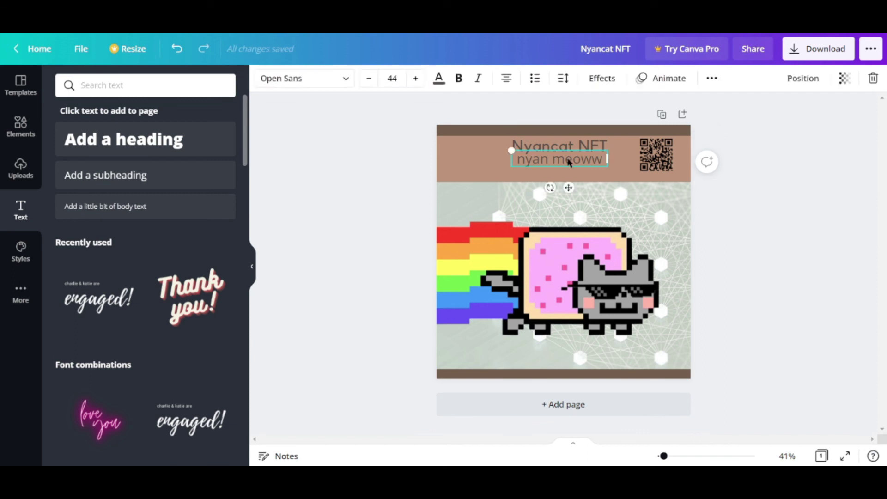
drag(573, 147, 572, 151)
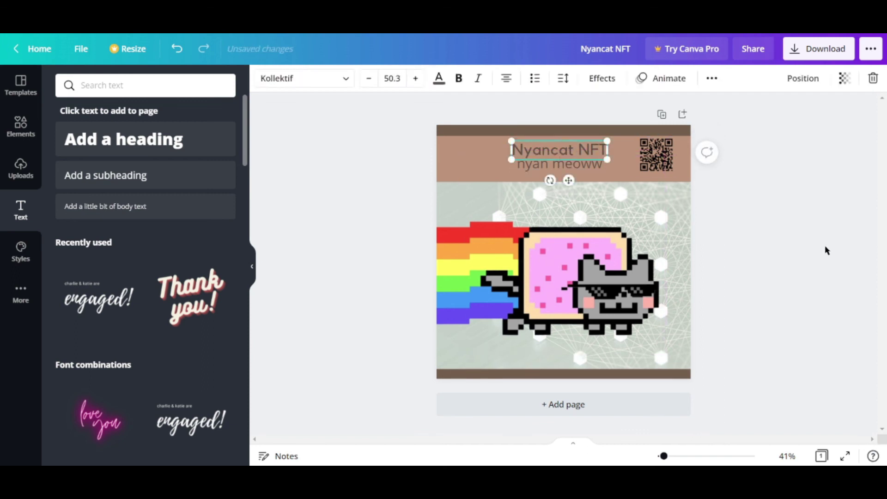
click(763, 234)
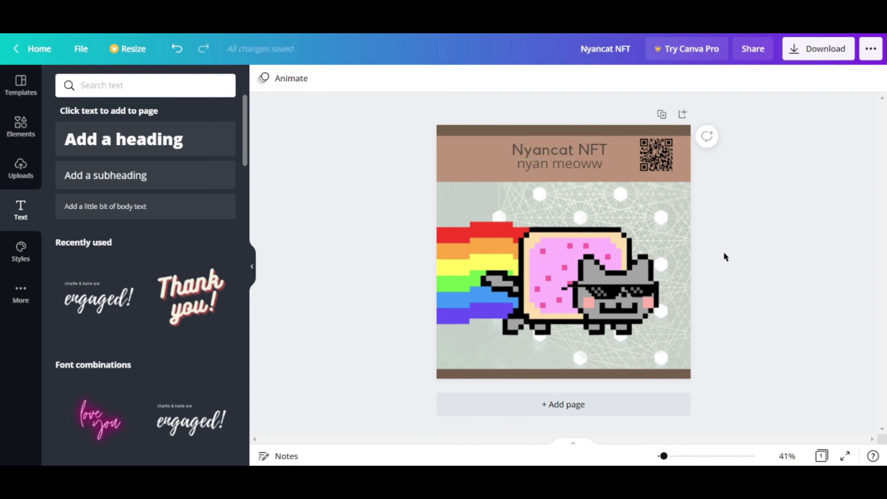